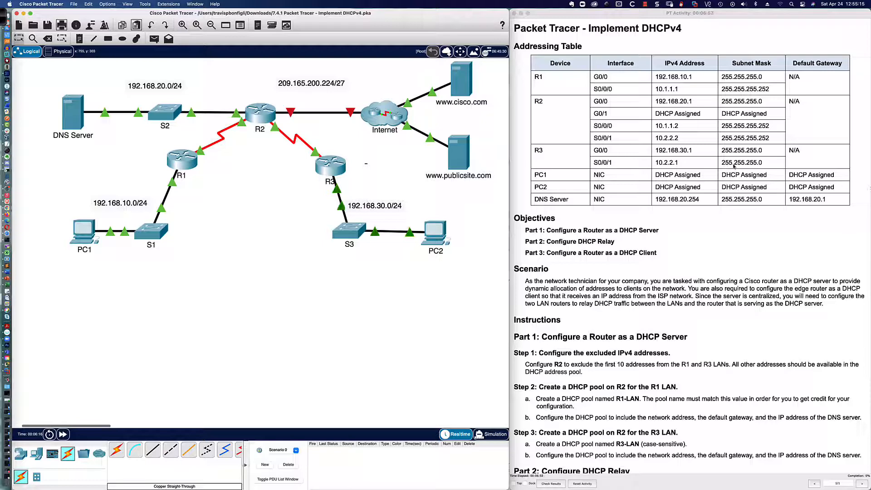
Open router R2's command line at its user prompt and fit the window beside the activity instructions
scroll(594, 153, "down", 3)
scroll(594, 152, "down", 1)
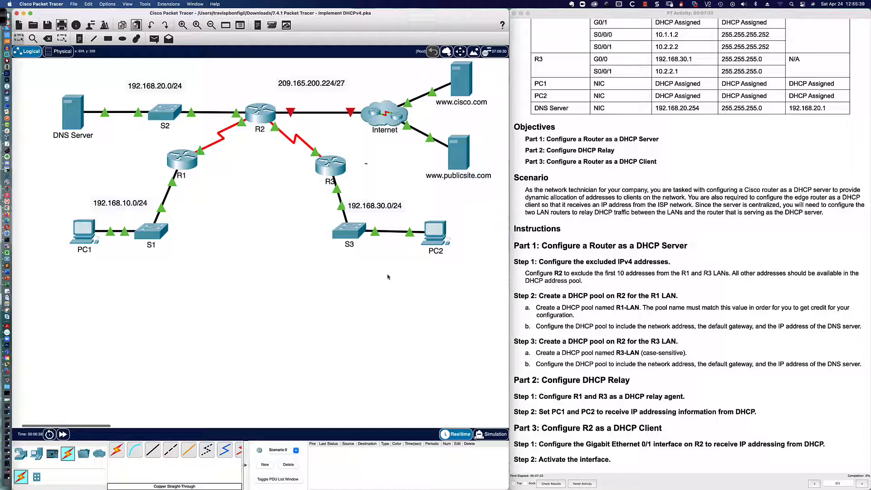
left_click(260, 114)
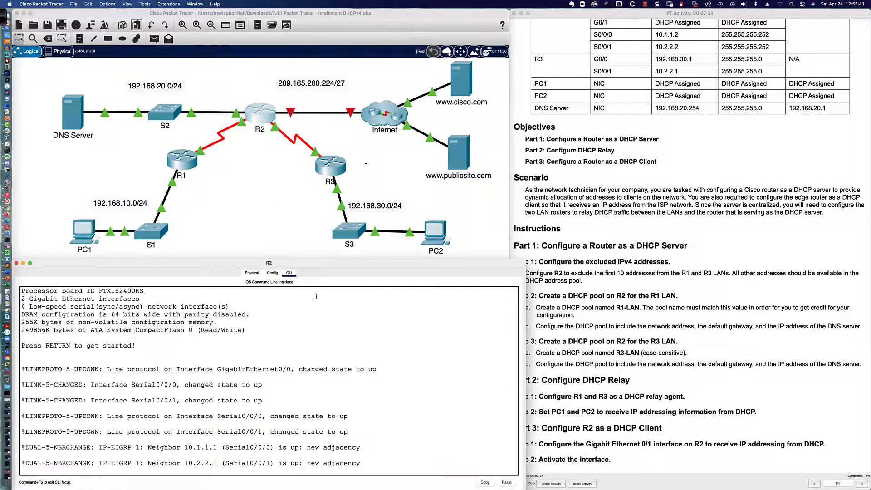
left_click_drag(312, 259, 312, 240)
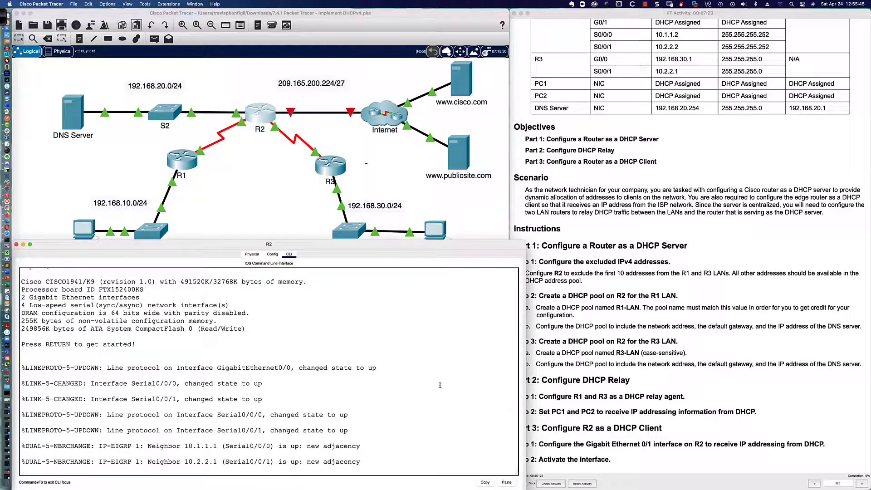
key("Return")
key("Return")
key("Return")
key("Return")
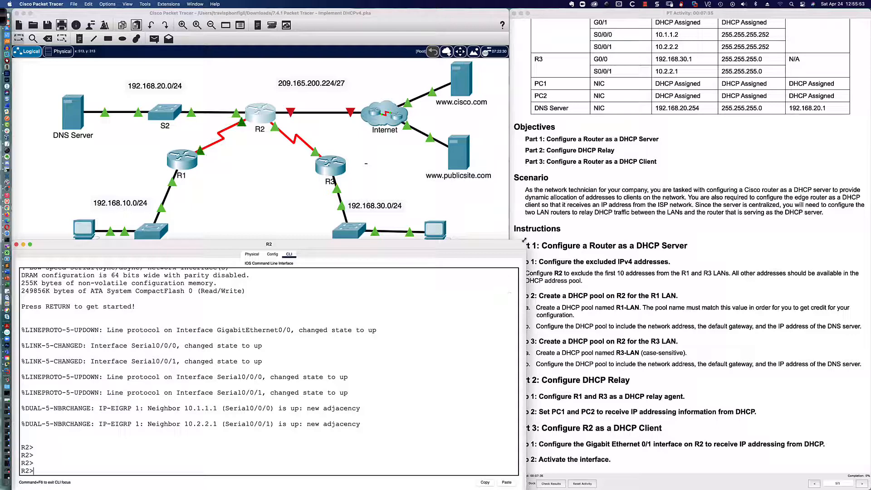
left_click_drag(526, 240, 507, 241)
left_click(445, 352)
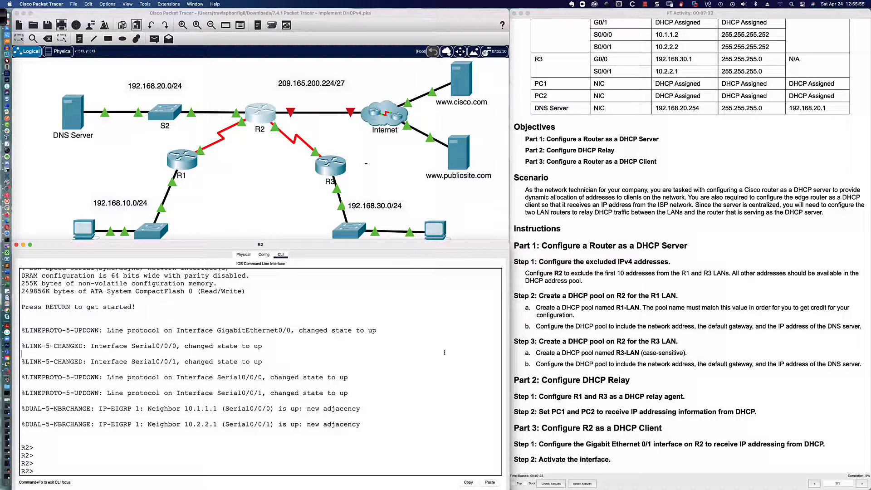
key("Return")
key("Return")
key("Return")
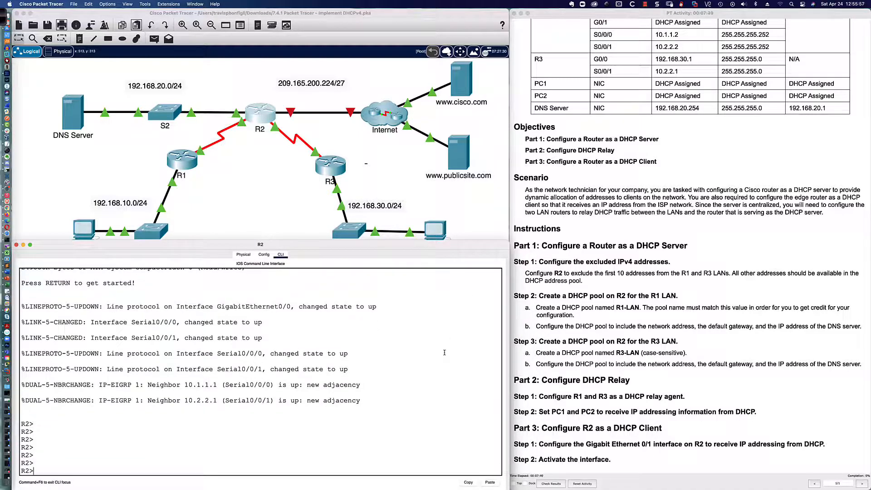
Enter privileged mode and then global configuration mode on R2
type("en")
key("Tab")
key("Return")
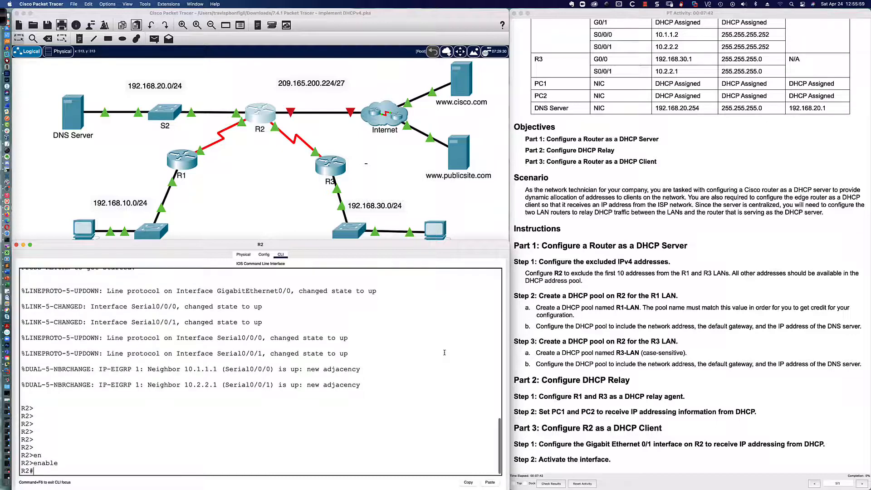
key("Return")
type("conf t")
key("Tab")
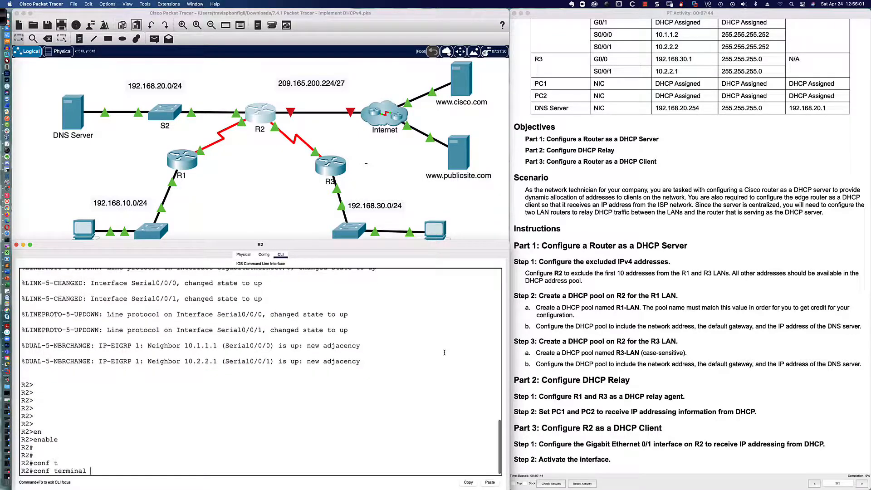
key("Return")
key("Return")
key("Return")
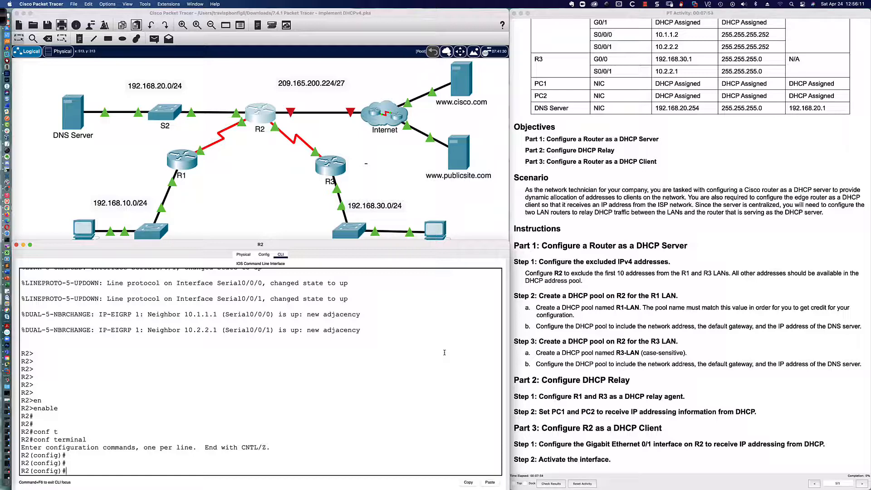
Exclude the addresses 192.168.10.1 through 192.168.10.10 from DHCP on R2, checking the command's expected argument
type("ip dhc")
key("Tab")
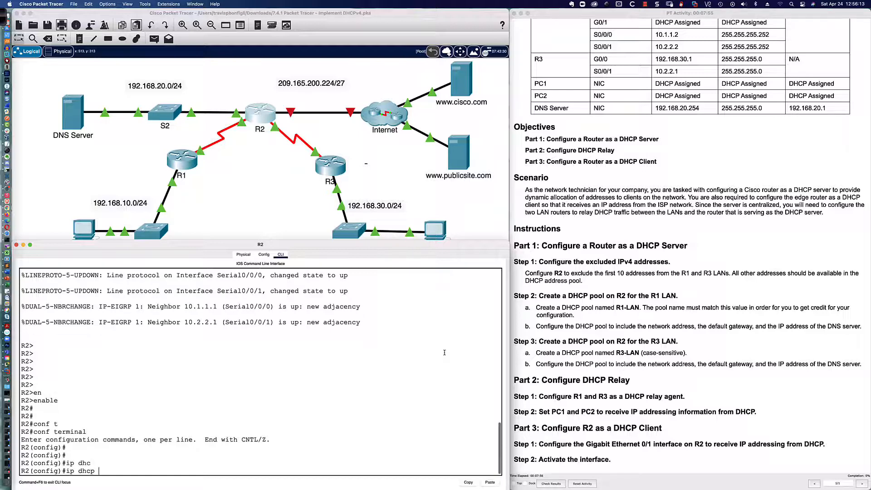
type("ex")
key("Tab")
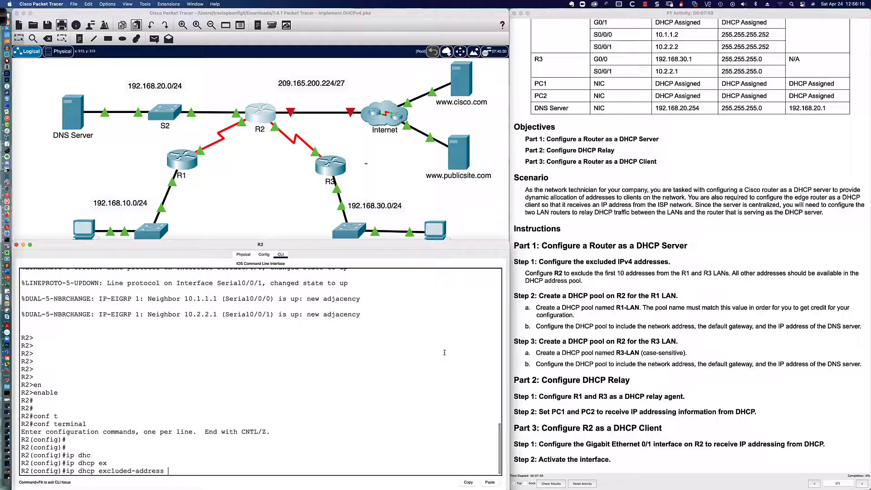
type("?")
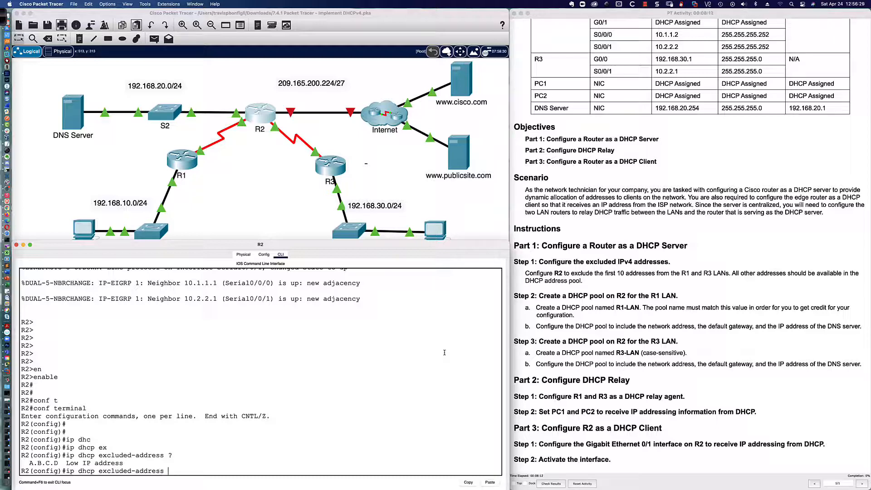
type("192.168.10.1 192.168.10.10")
key("Return")
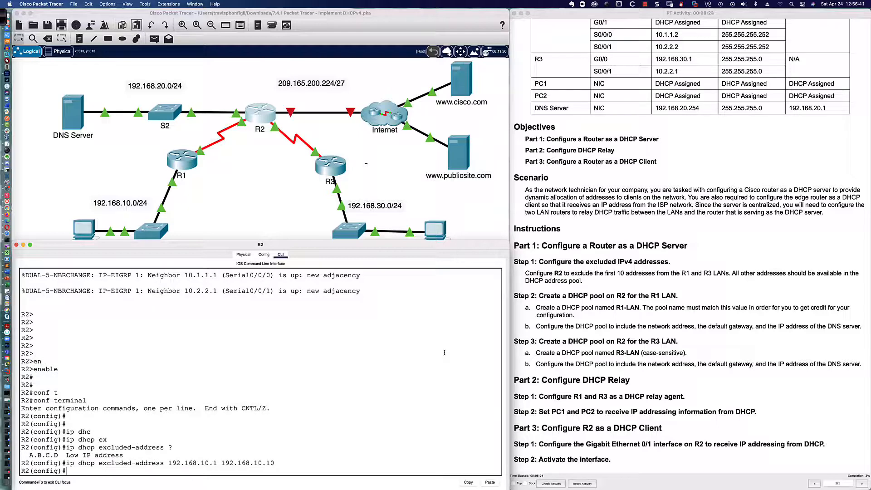
Exclude the addresses 192.168.30.1 through 192.168.30.10 from DHCP on R2 by reusing the previous exclusion command
key("Up")
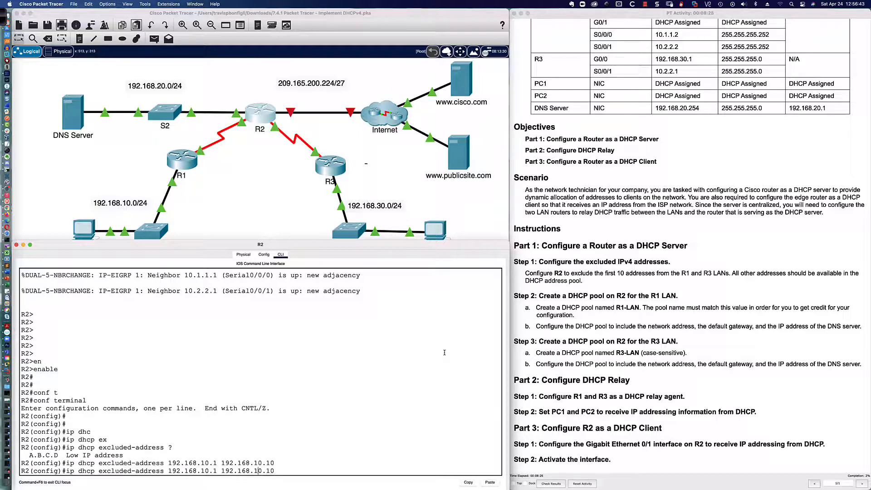
key("BackSpace")
type("3")
key("Left")
key("Left")
key("Left")
key("Left")
key("Left")
key("Left")
key("BackSpace")
type("3")
key("Return")
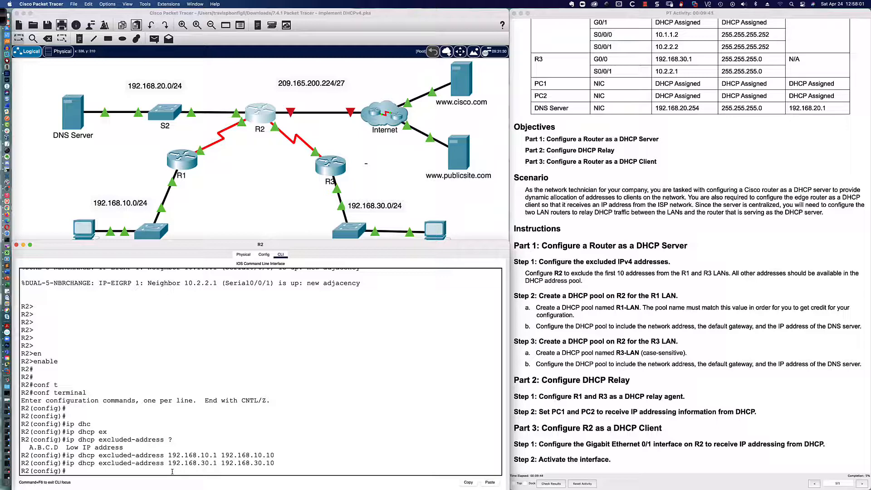
Create a DHCP pool named R1-LAN on R2
key("Return")
key("Return")
key("Return")
type("ip dh")
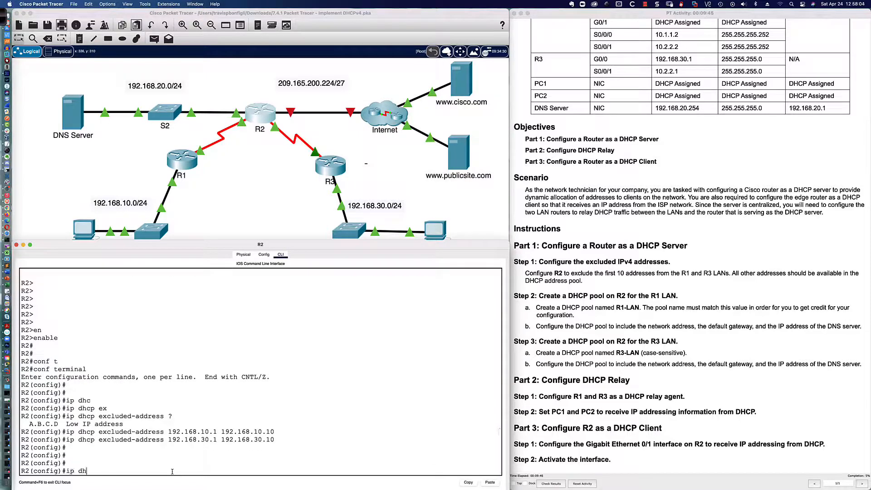
key("Tab")
type("poo")
key("Tab")
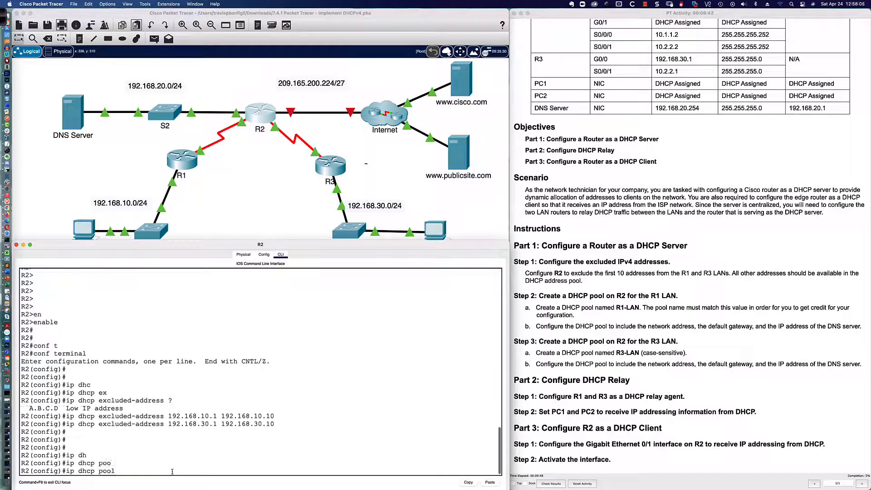
type("R1-LAN")
key("Return")
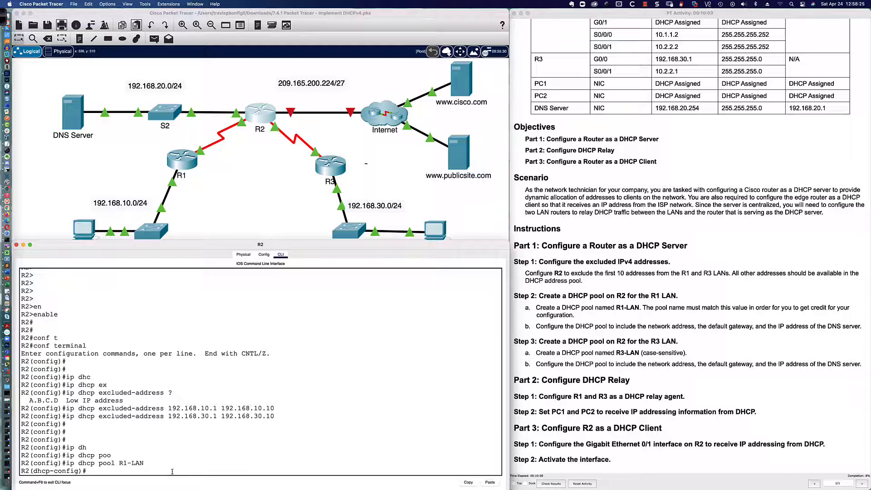
Set the R1-LAN pool's network to 192.168.10.0 with mask 255.255.255.0 and its DNS server to 192.168.20.254
type("net")
key("Tab")
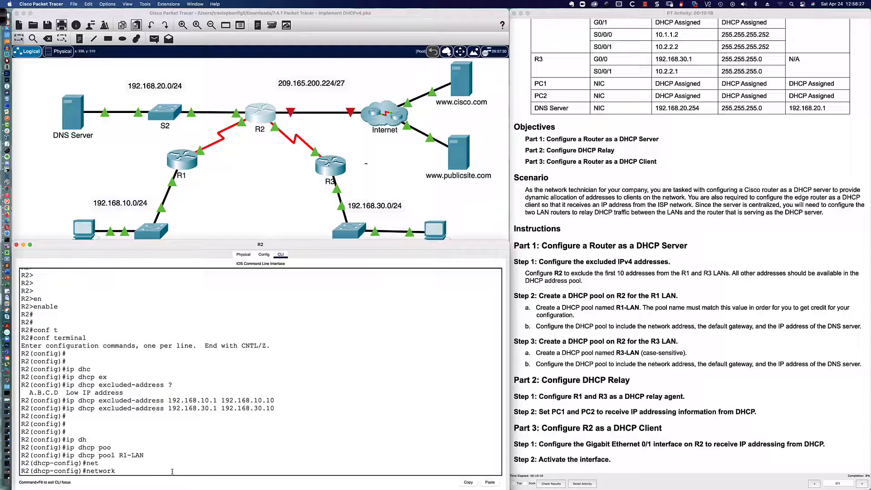
type("192.168.10.0 255.255.255.0")
key("Return")
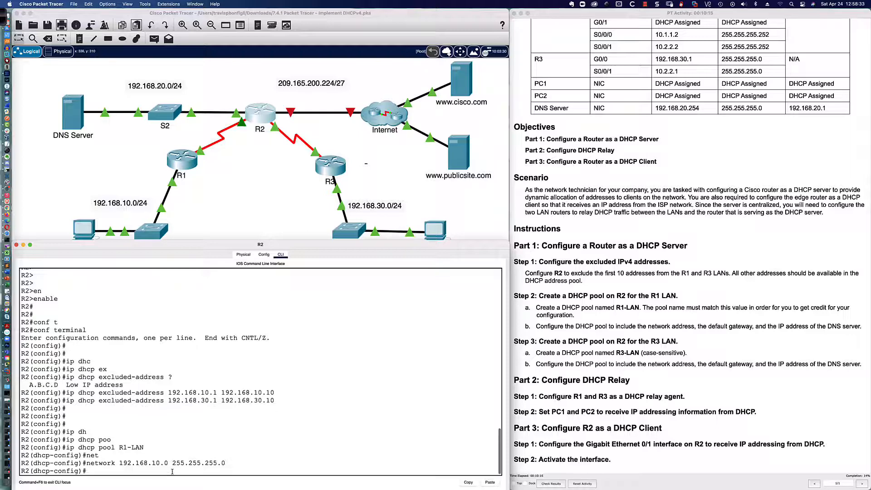
type("dn")
key("Tab")
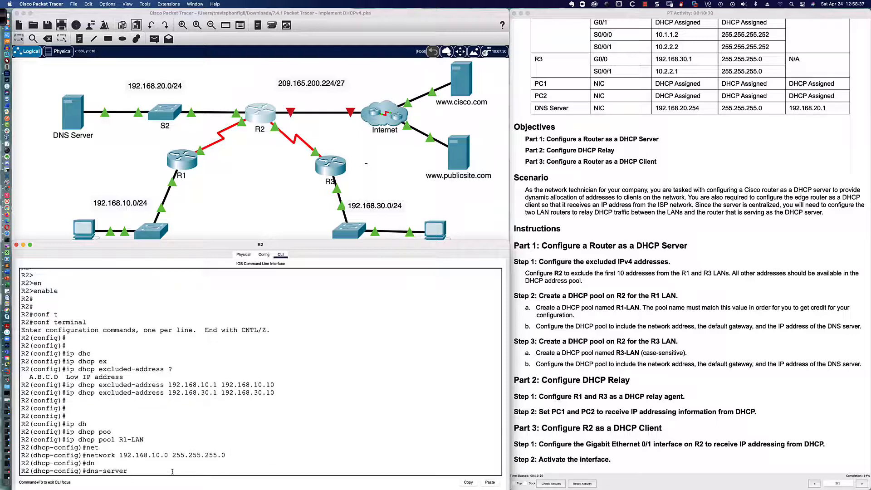
type("192.168.20.254")
key("Return")
Set the R1-LAN pool's default router to 192.168.10.1
type("def")
key("Tab")
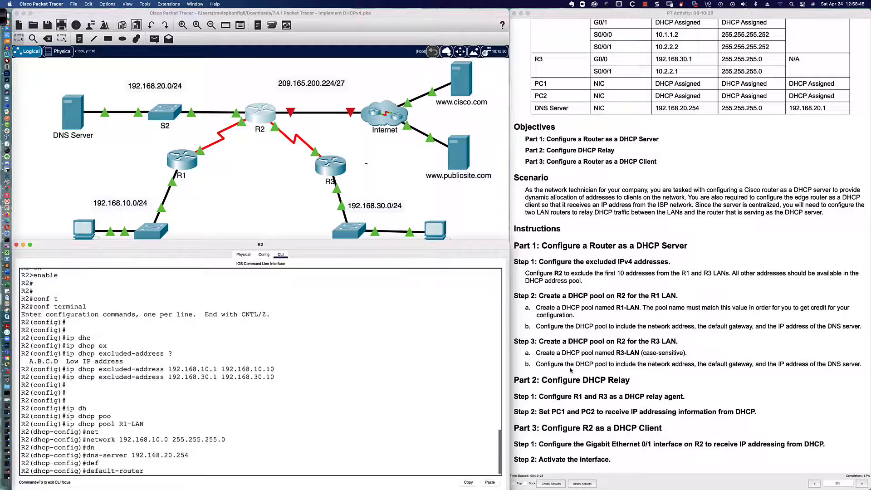
type("192.168.10.1")
key("BackSpace")
type(".1")
key("Return")
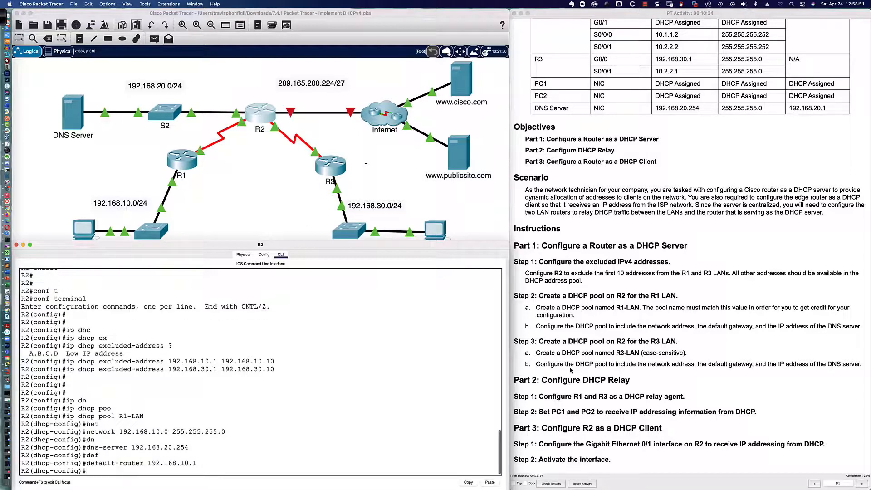
Exit the R1-LAN pool configuration and create a DHCP pool named R3-LAN on R2
type("exit")
key("Return")
type("ip dh")
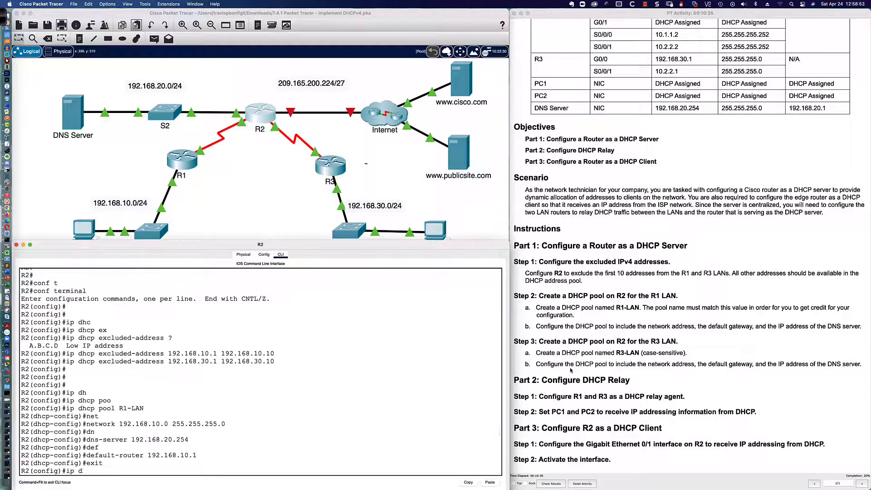
key("Tab")
type("poo")
key("Tab")
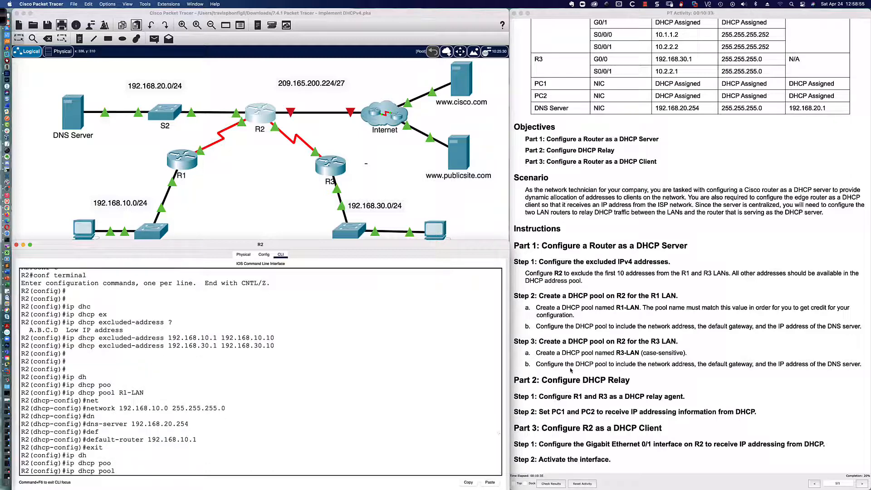
type("R3-LAN")
key("Return")
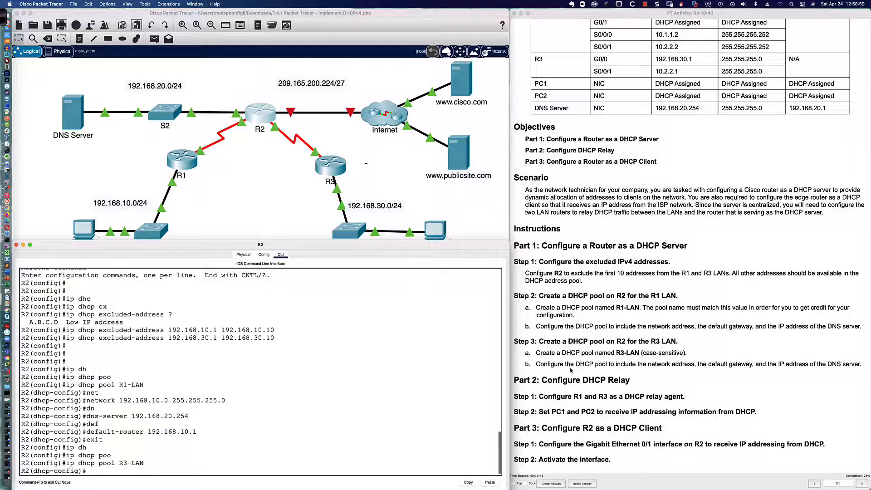
Set the R3-LAN pool's DNS server to 192.168.20.254 by reusing the earlier command
key("Up")
key("Up")
key("Up")
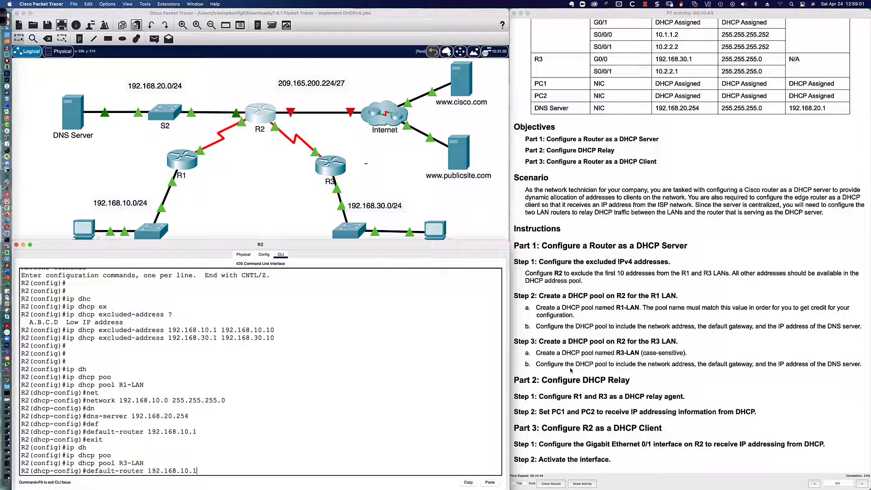
key("Up")
key("Return")
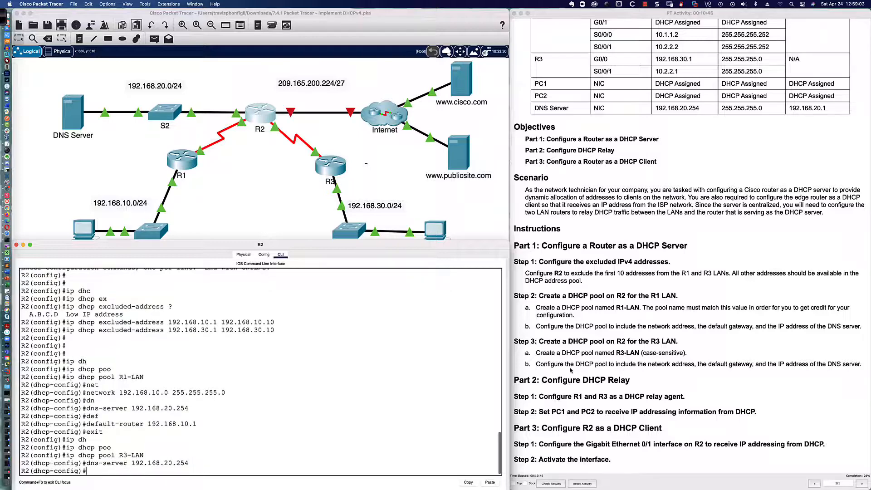
Set the R3-LAN pool's network to 192.168.30.0 with mask 255.255.255.0
type("net")
key("Tab")
type("192.168.")
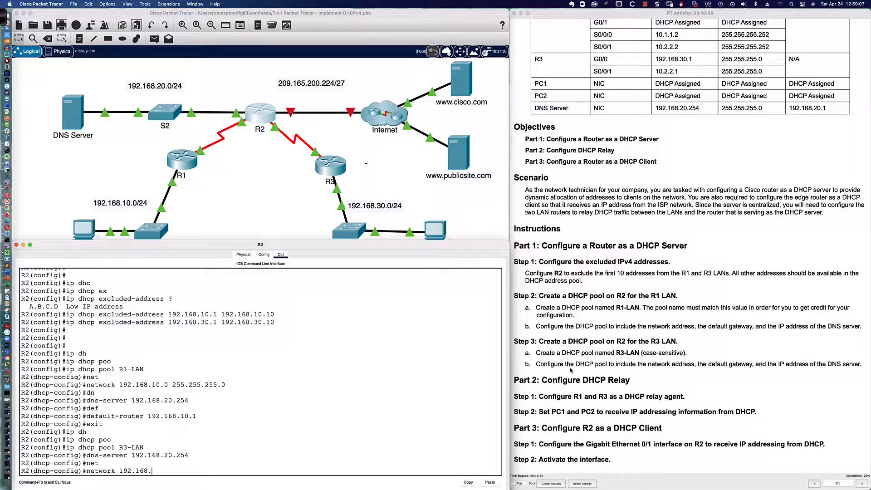
type("30.0 255.255.255.0")
key("Return")
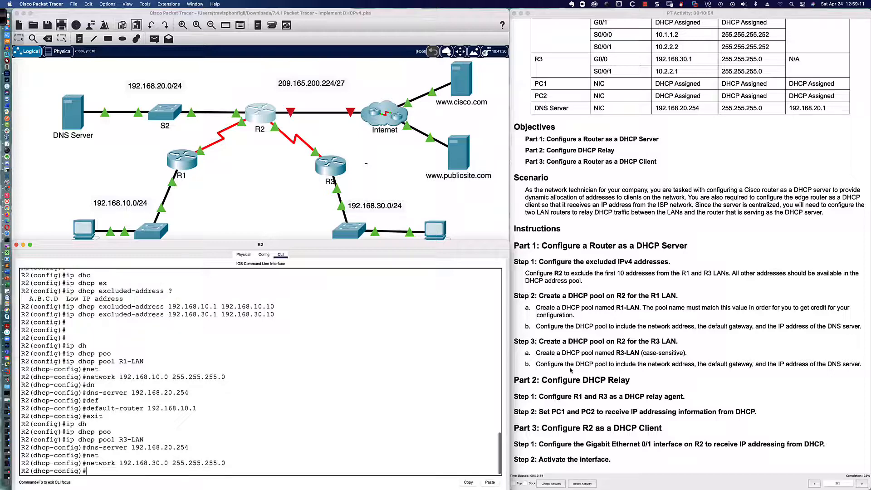
Enter the DNS server 192.168.20.254 for the R3-LAN pool a second time
type("dn")
key("Tab")
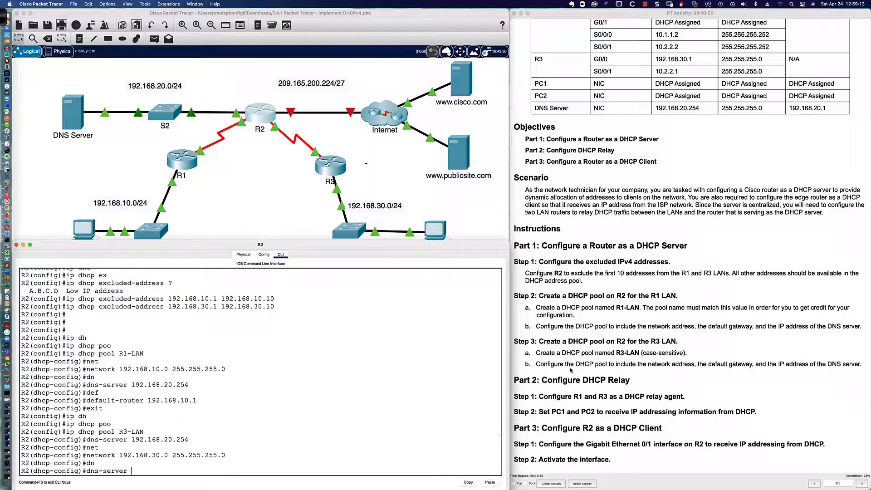
type("192.168.20.254")
key("Return")
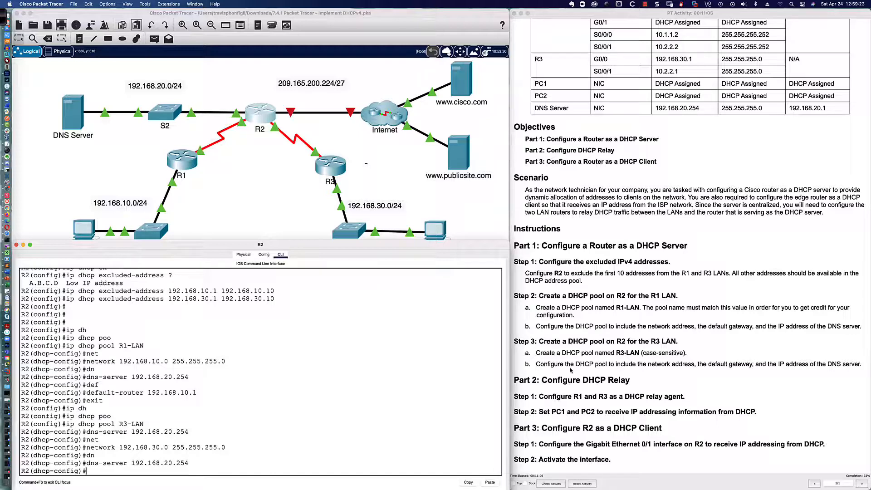
Open router R1's command line from the topology
scroll(583, 355, "down", 2)
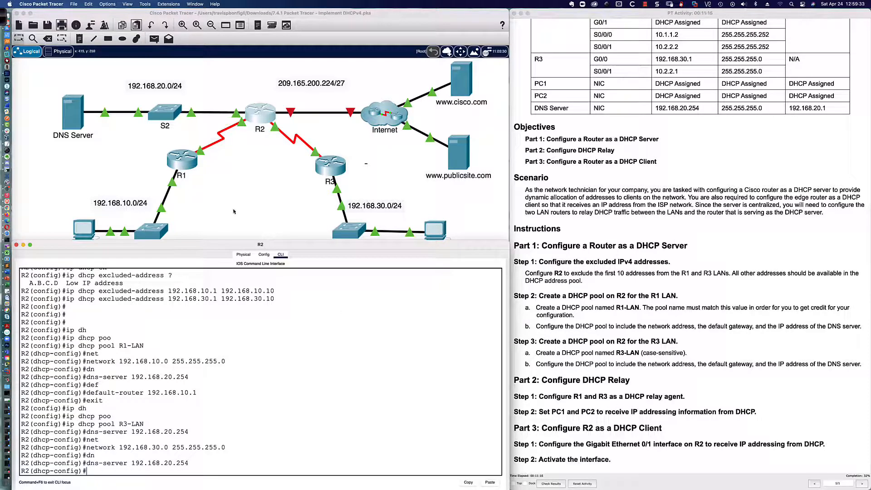
left_click(184, 164)
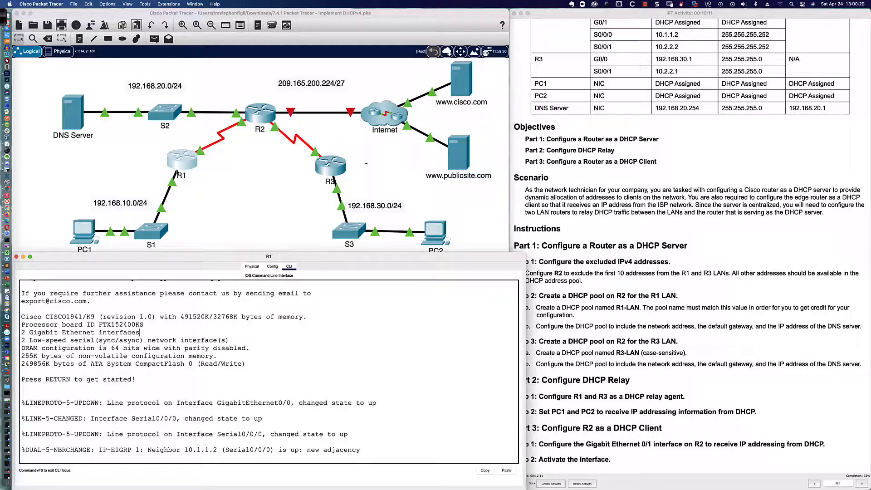
scroll(177, 173, "right", 2)
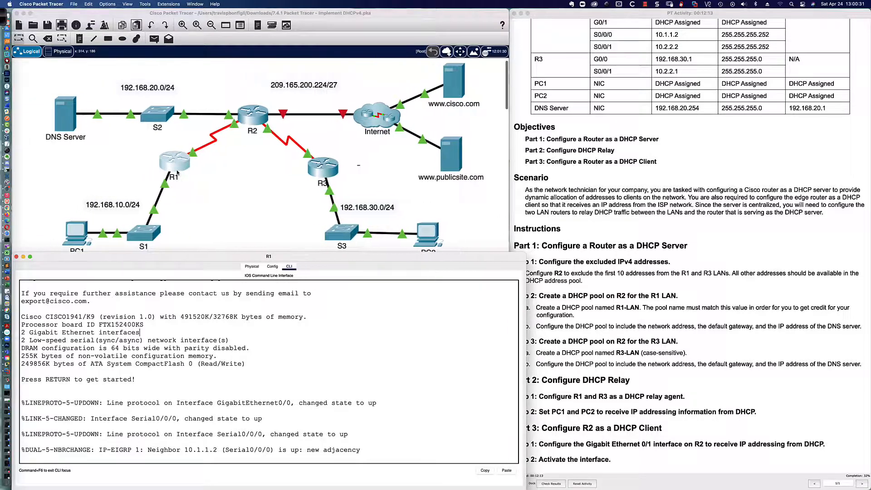
Enter privileged mode and global configuration mode on router R1
scroll(177, 172, "left", 2)
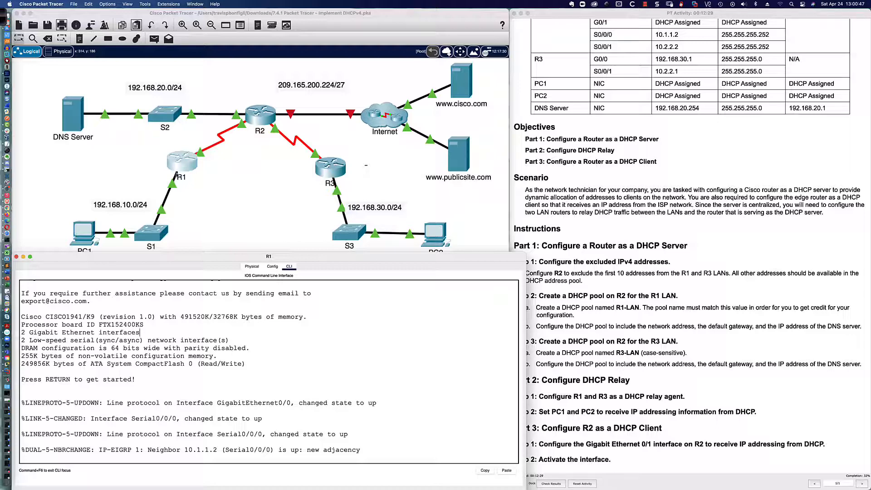
key("Return")
key("Return")
type("en")
key("Return")
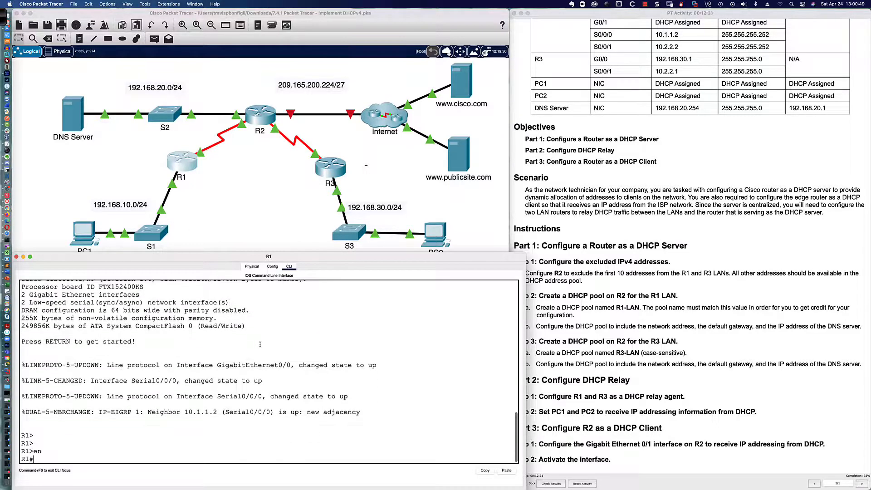
type("conf t")
key("Return")
Configure R1's GigabitEthernet0/0 interface as a DHCP relay with helper address 10.1.1.2
type("int ")
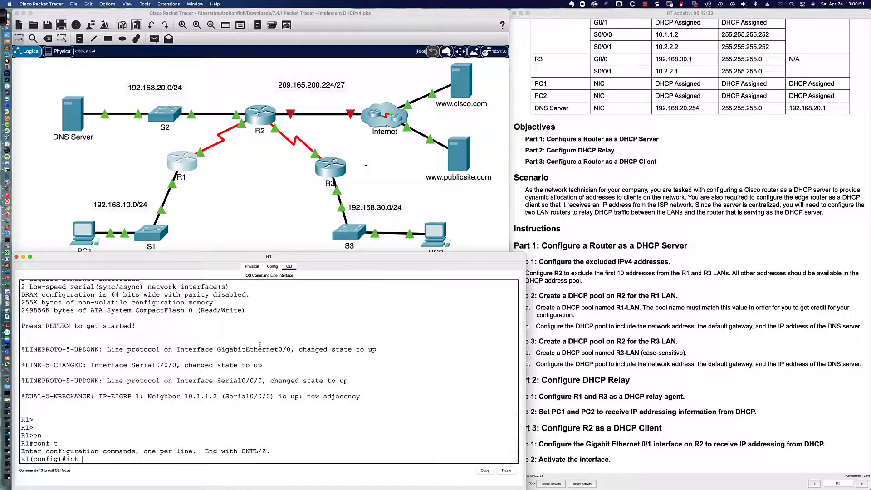
type("gi0/0")
key("Return")
type("ip help")
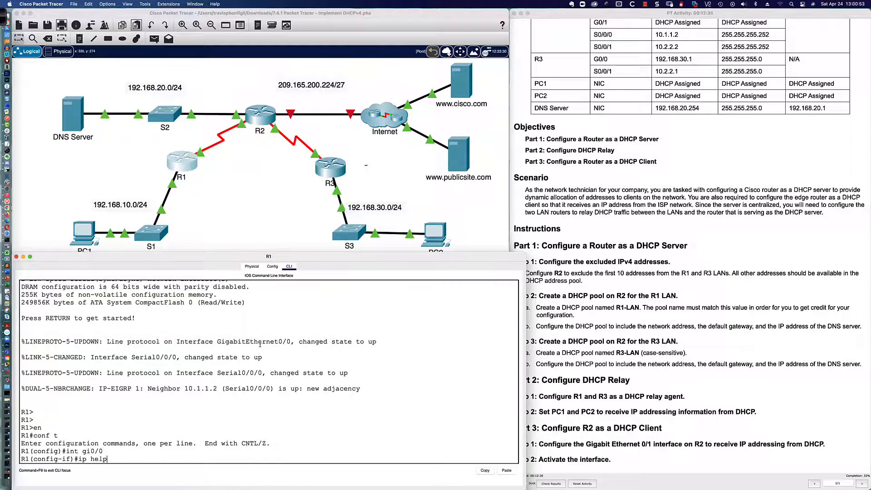
key("Tab")
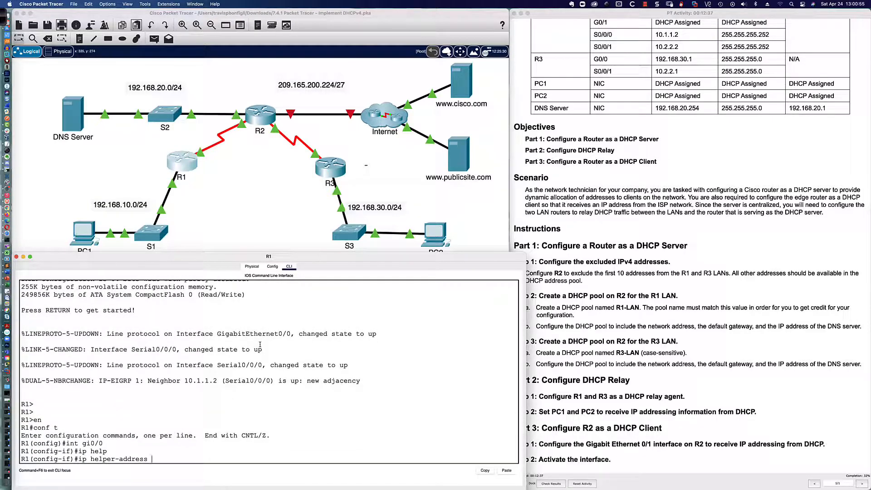
type("10.1.1.2")
scroll(586, 108, "up", 3)
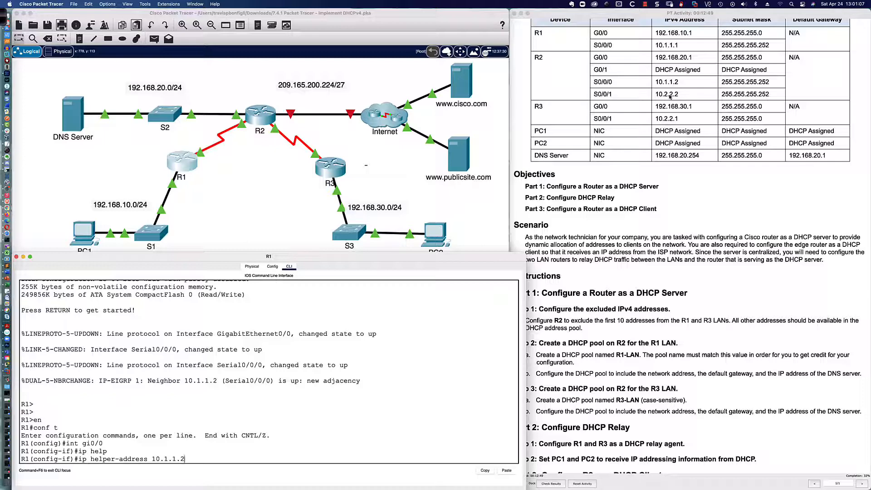
scroll(670, 97, "down", 5)
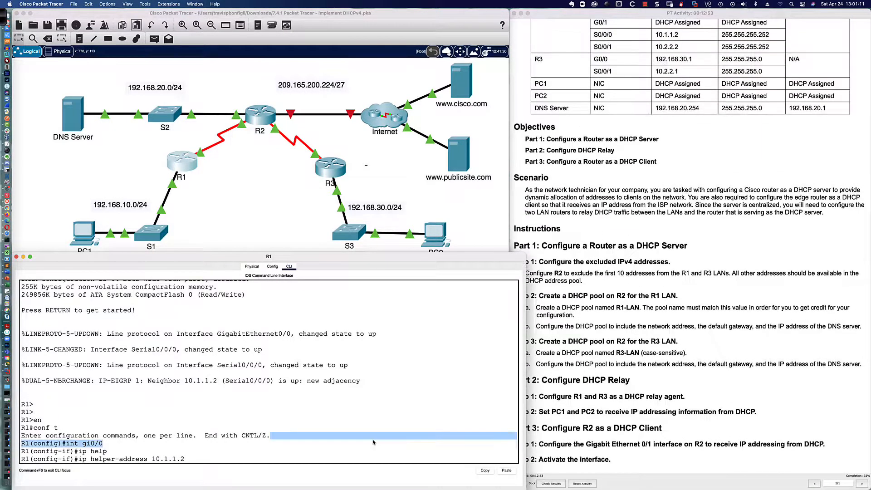
key("Return")
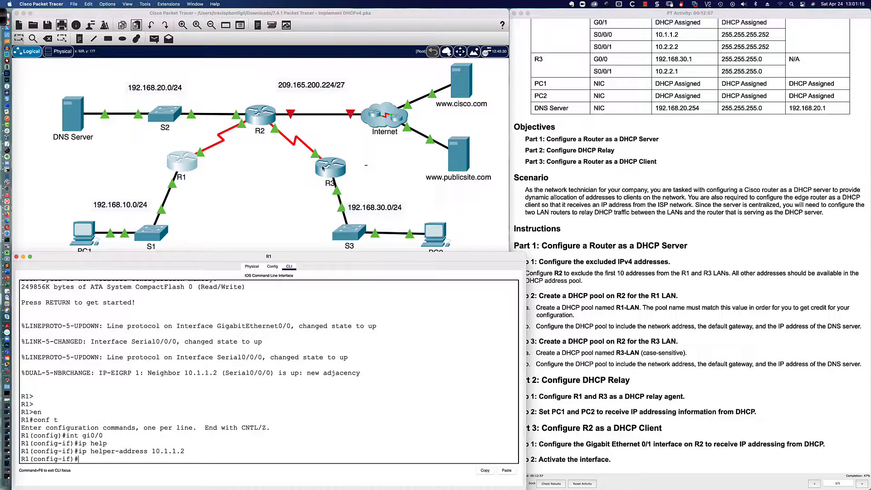
Open router R3's command line and enter global configuration mode
left_click(328, 167)
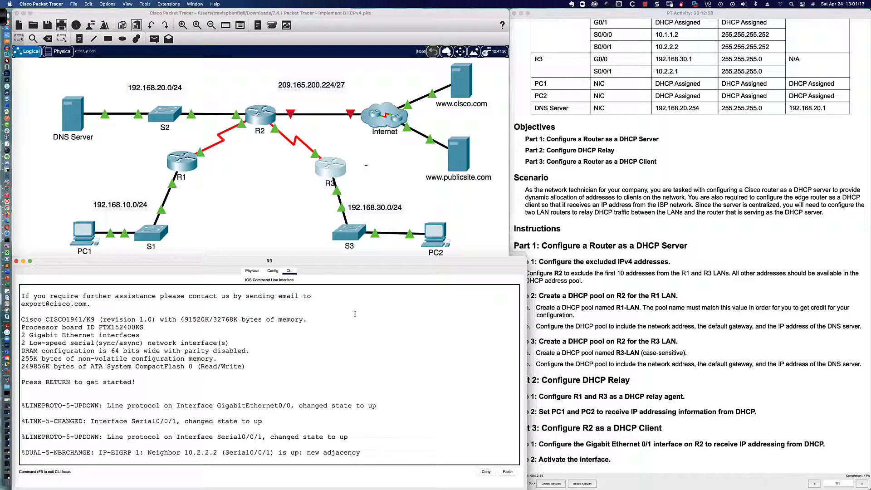
key("Return")
key("Return")
type("en")
key("Tab")
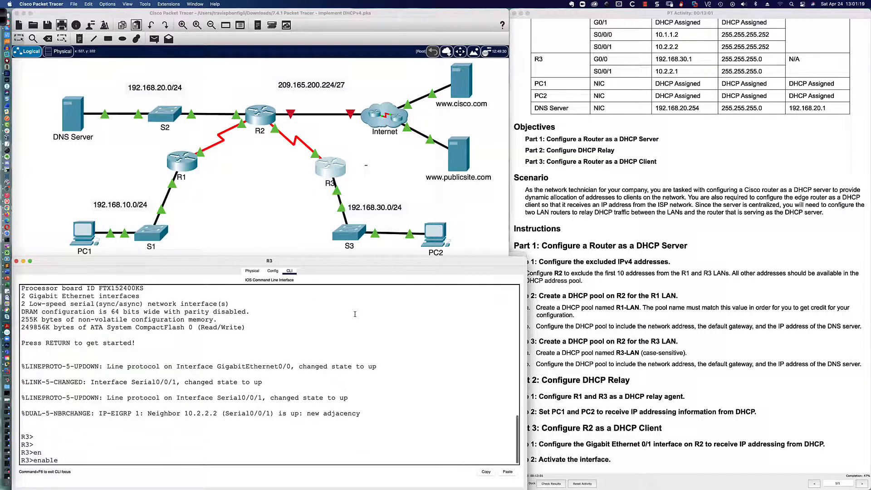
key("Return")
type("conf")
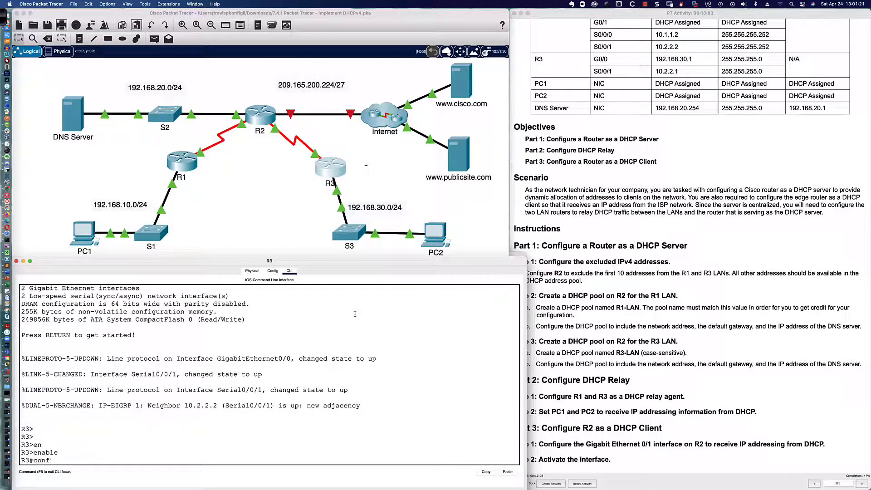
key("Tab")
type("t")
key("Tab")
key("Return")
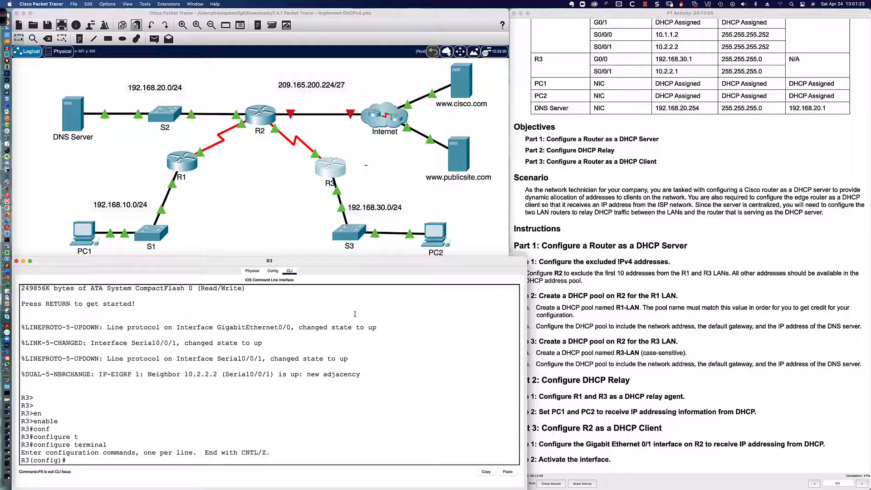
Configure R3's GigabitEthernet0/0 interface as a DHCP relay with helper address 10.2.2.2
type("int gi0/0")
key("Return")
type("ip help")
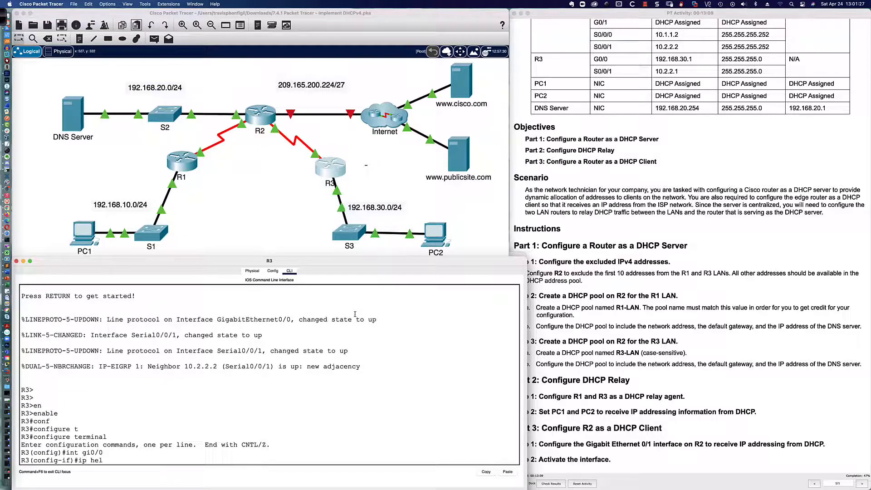
key("Tab")
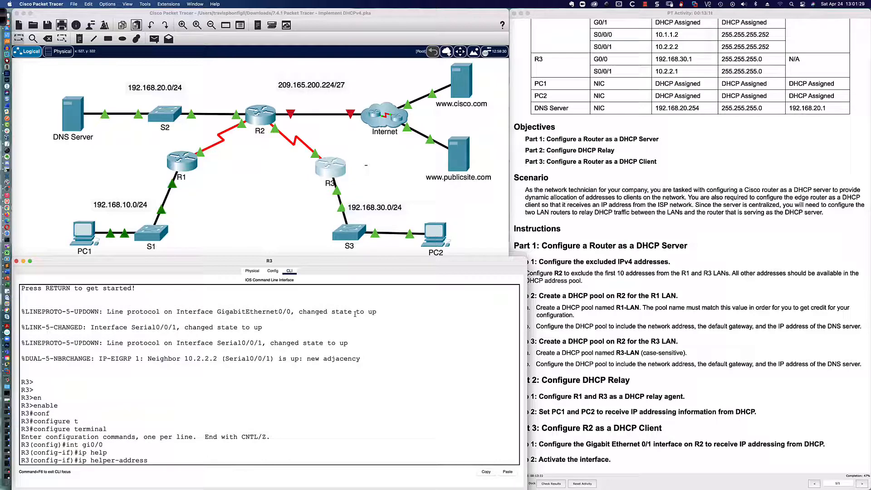
type("10.2.2.2")
key("Return")
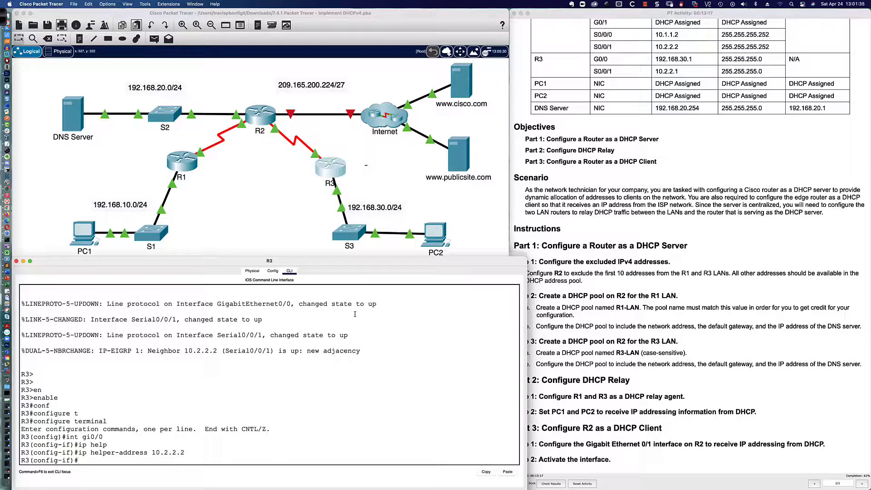
key("Return")
key("Return")
key("Return")
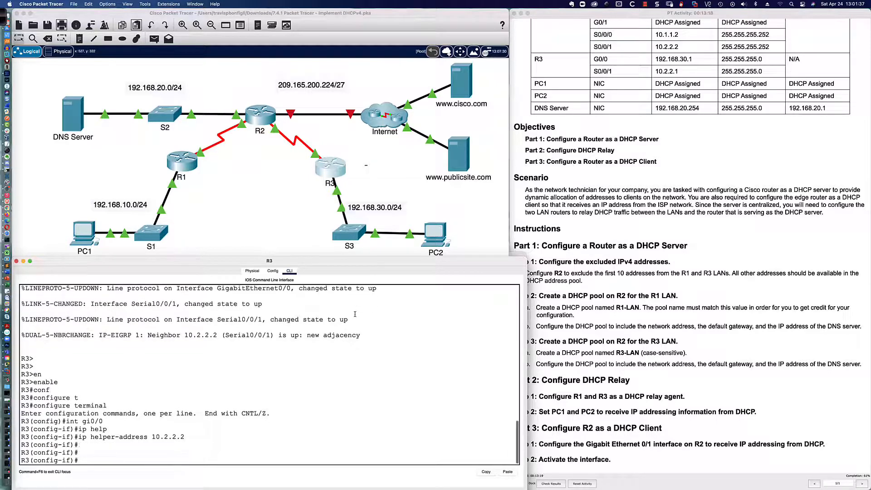
Narrow the router command-line windows to uncover the activity instructions, and bring the topology to the front
left_click_drag(526, 257, 509, 257)
left_click(518, 258)
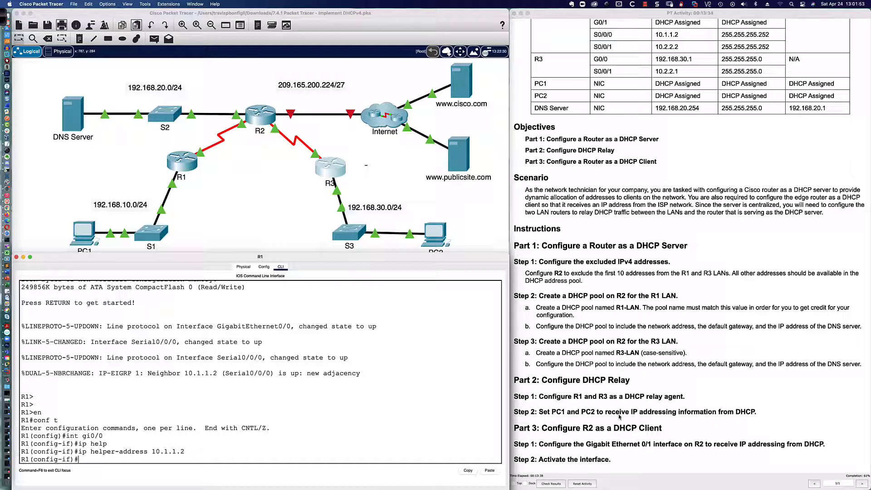
left_click(219, 243)
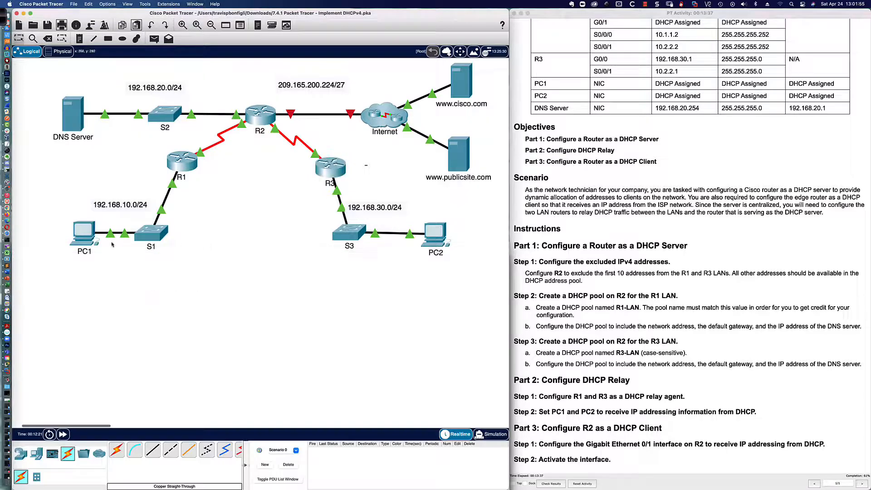
Open PC1's IP configuration and set its IPv4 addressing to DHCP
left_click(84, 232)
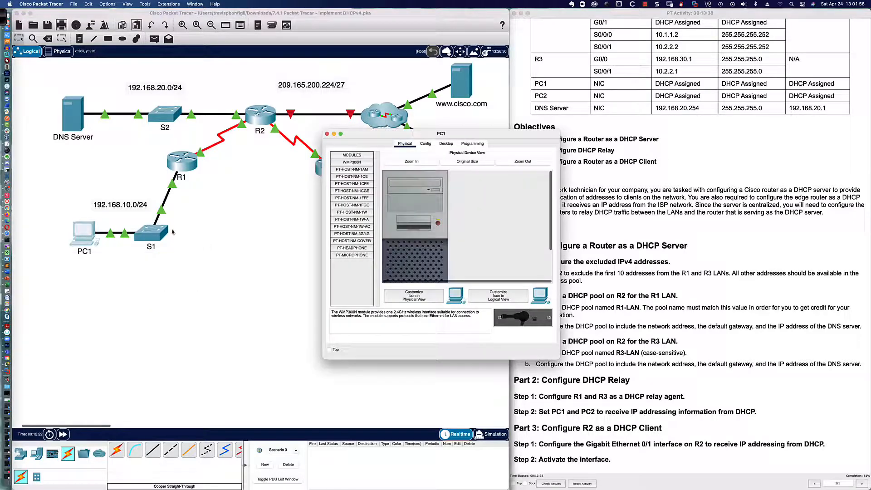
left_click(425, 143)
left_click(278, 261)
left_click(446, 143)
left_click(358, 168)
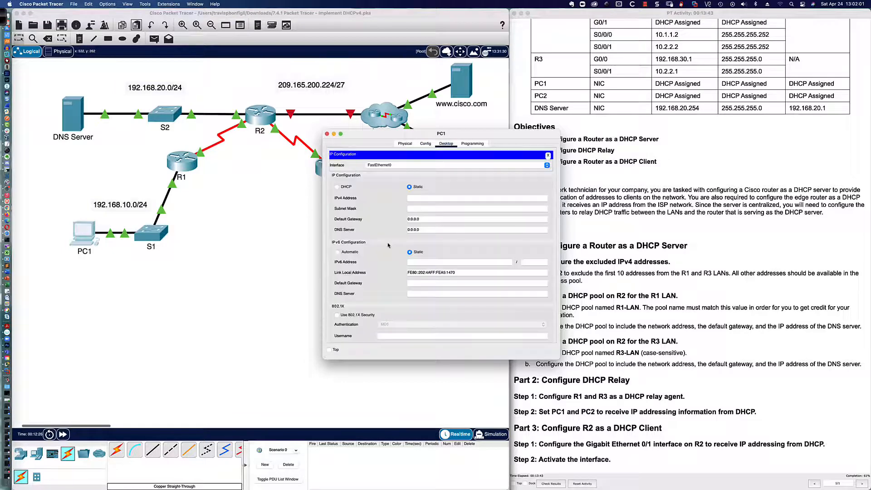
left_click(337, 187)
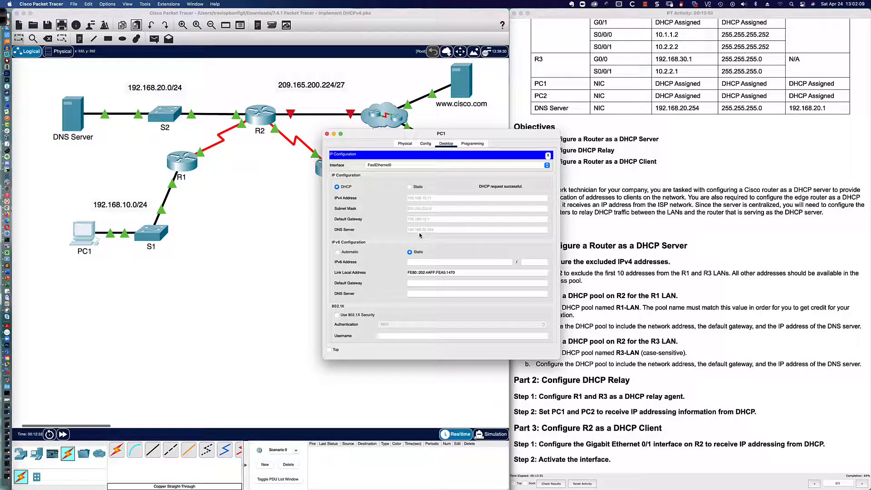
Set PC2's IPv4 addressing to DHCP and move both PC windows clear of the instructions
left_click(292, 217)
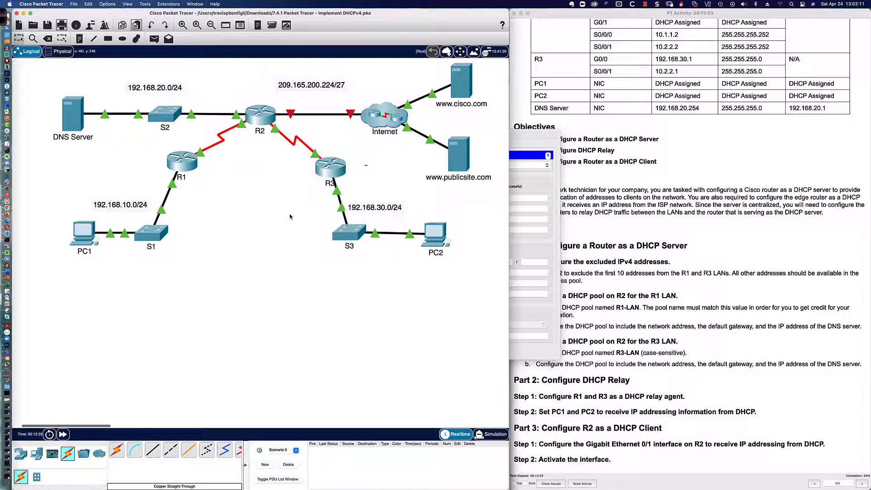
left_click(443, 235)
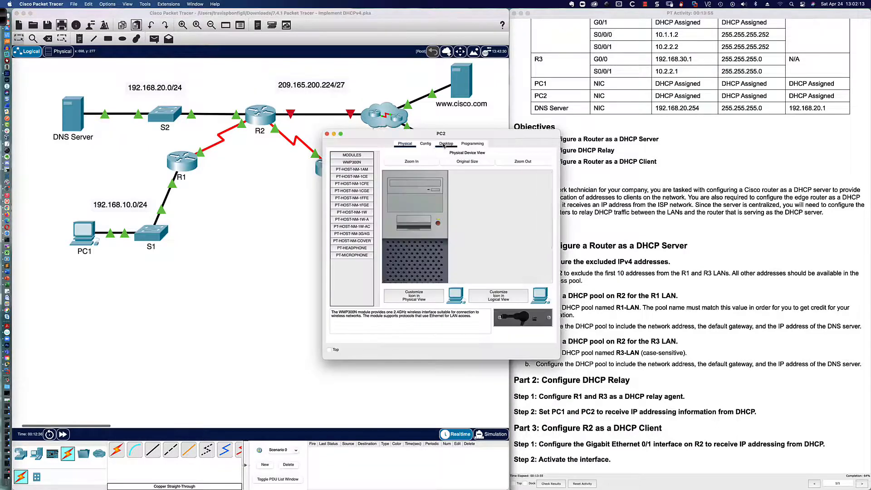
left_click(364, 167)
left_click(346, 187)
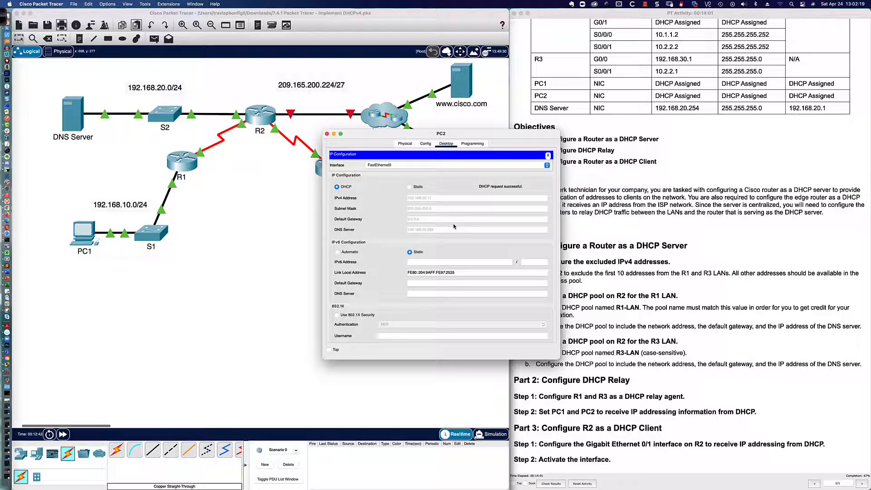
left_click_drag(496, 138, 444, 262)
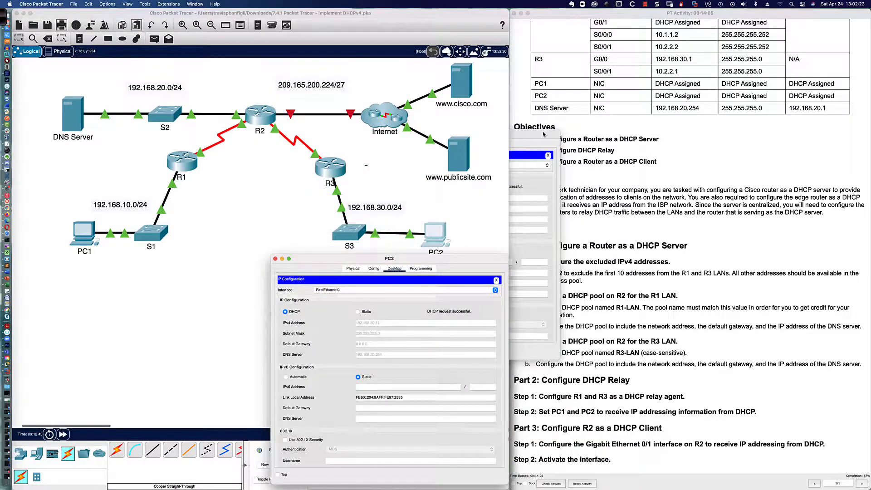
left_click_drag(543, 134, 493, 211)
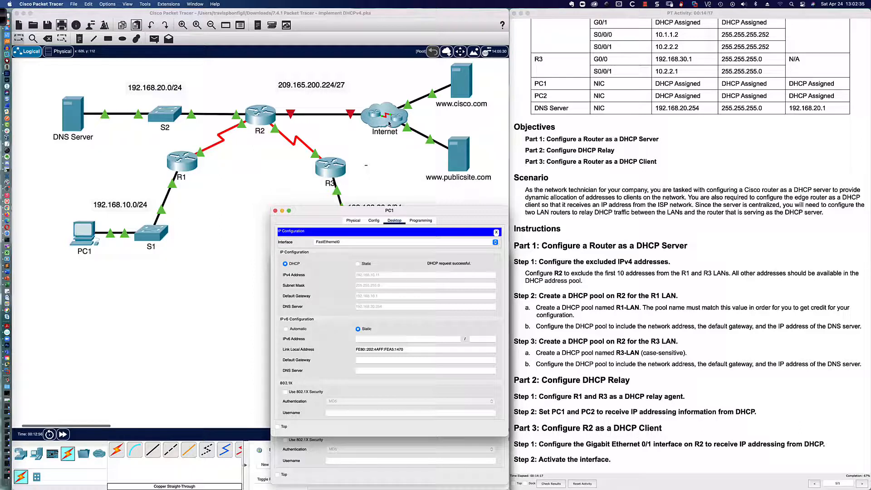
Open router R2's command line and list a brief IP status of its interfaces
left_click(267, 117)
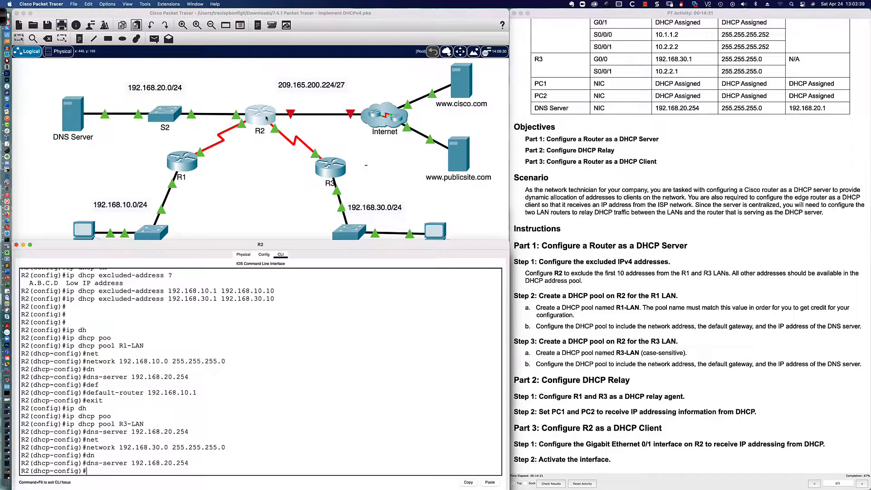
left_click(349, 326)
key("Return")
key("Return")
key("Return")
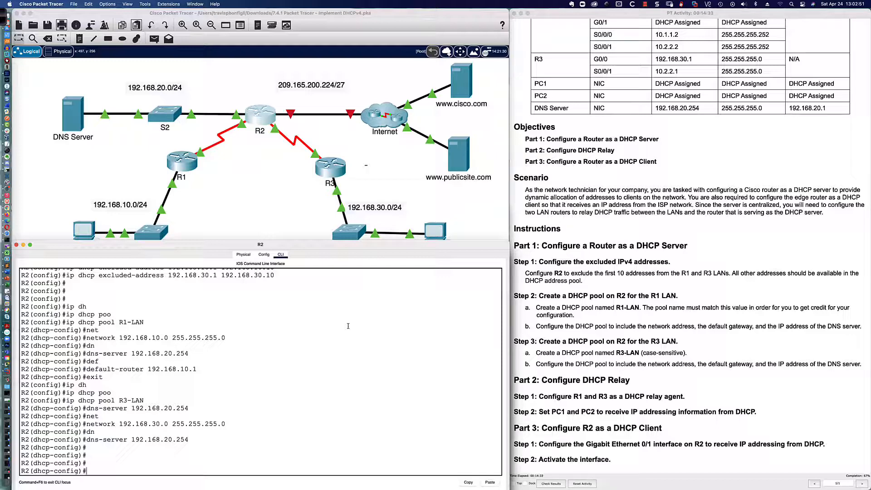
type("do sh ip int bri")
key("Return")
Activate the GigabitEthernet0/1 interface on R2 with the no shutdown command
type("int ")
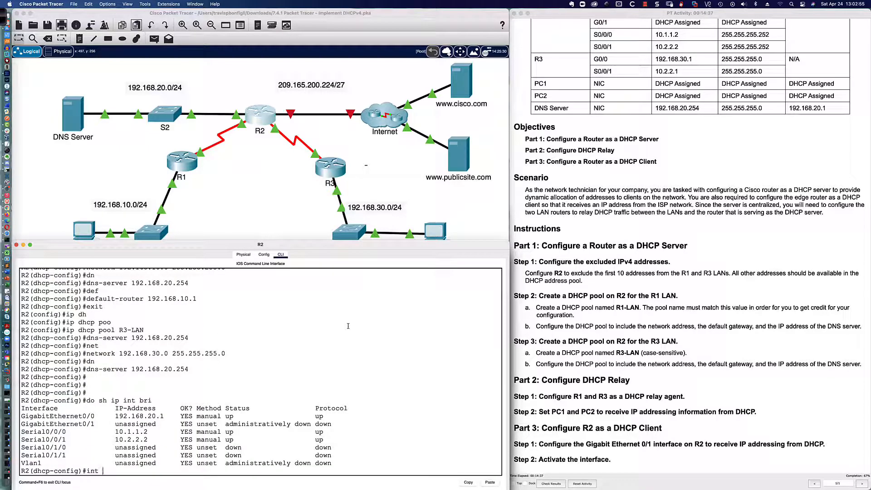
type("gi0/1")
key("Return")
type("no shu")
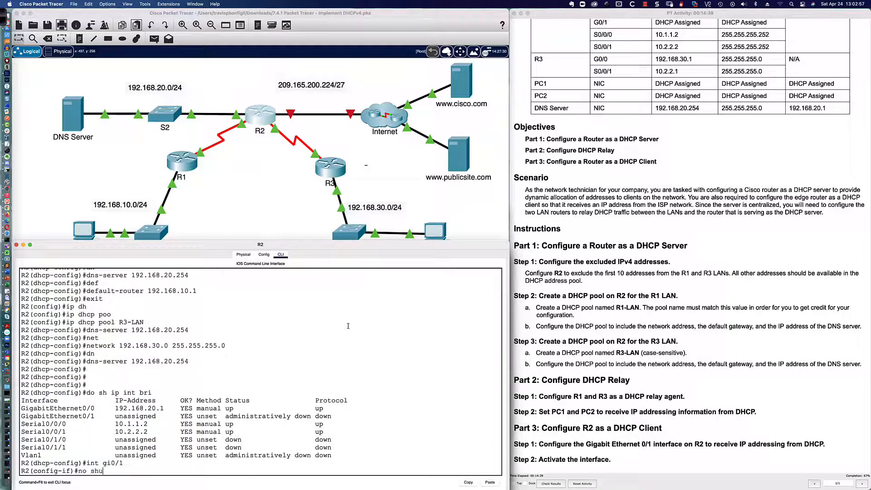
type("t")
key("Return")
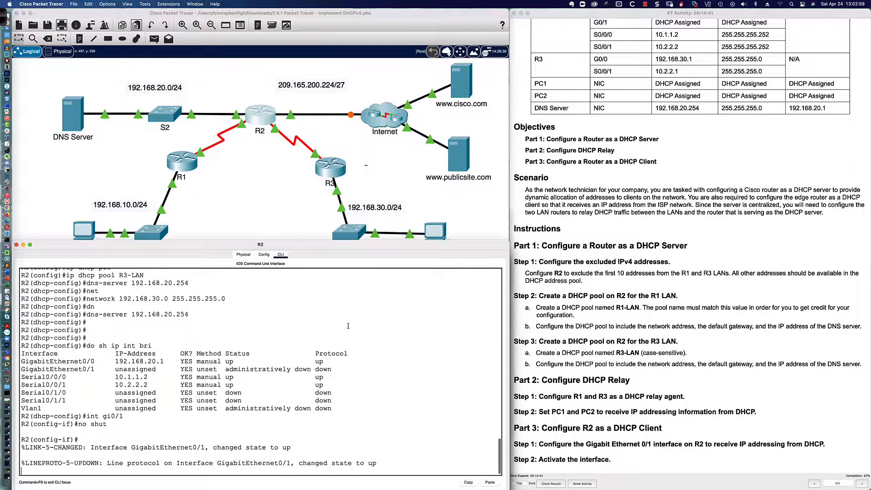
key("Return")
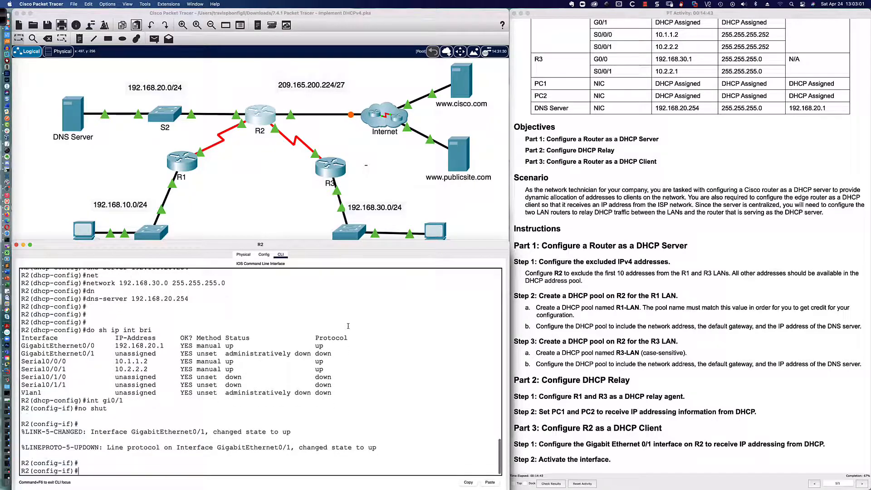
Bring the topology to the front and fast-forward the simulation time twice
left_click(266, 199)
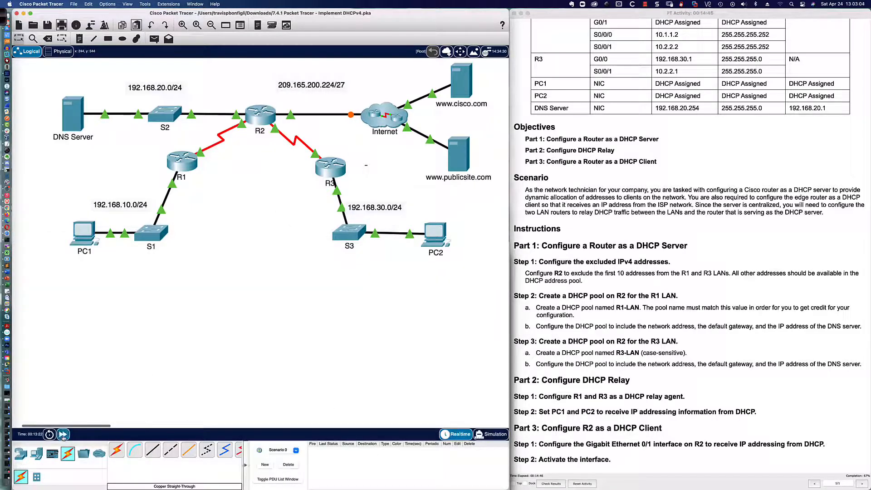
left_click(63, 434)
left_click(63, 434)
Return to R2's command line at the GigabitEthernet0/1 interface configuration prompt
left_click(259, 118)
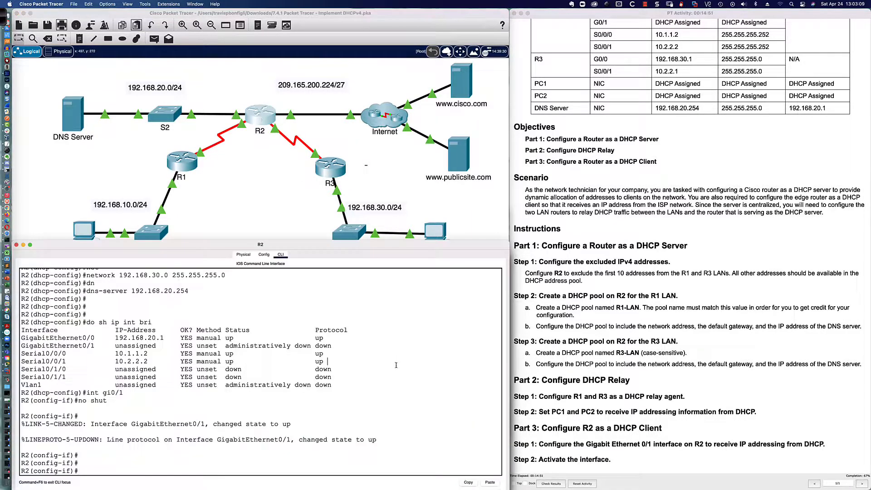
key("Return")
key("Return")
key("Return")
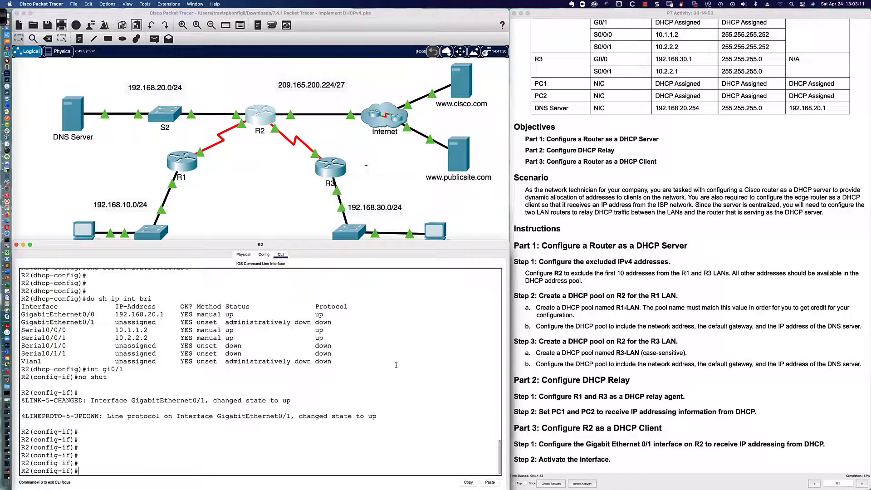
Set R2's GigabitEthernet0/1 interface to obtain its IP address through DHCP, checking the available command options
type("ip ad")
key("Tab")
type("?")
type("dress d")
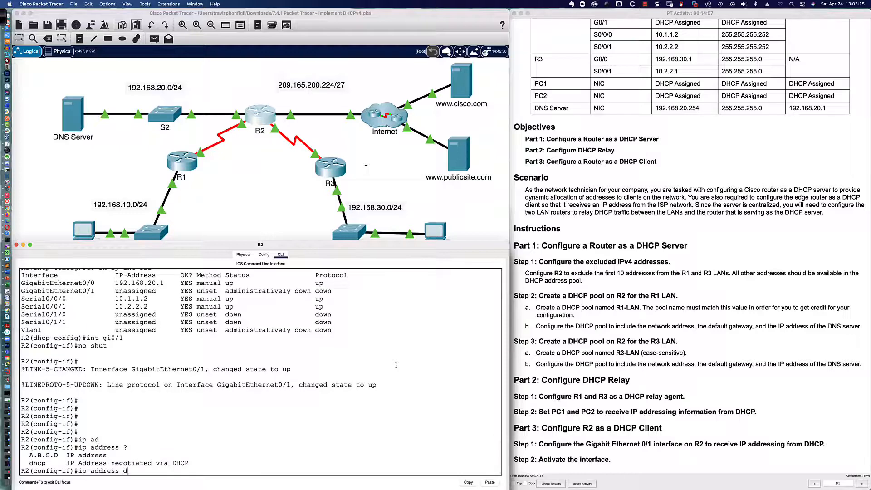
type("h")
key("Tab")
type("?")
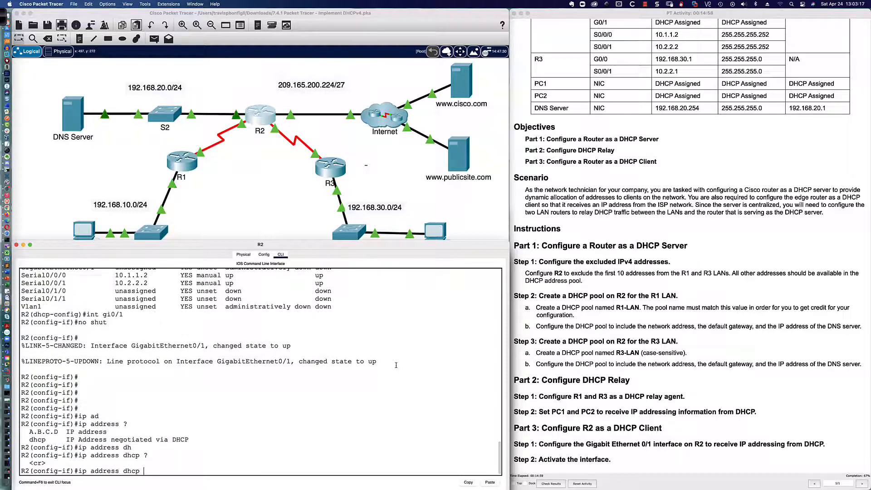
key("Return")
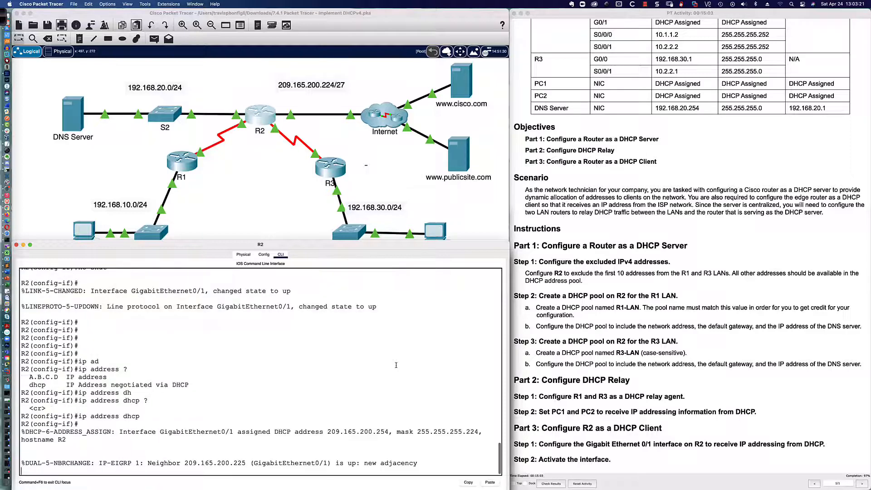
key("Return")
key("Return")
key("Return")
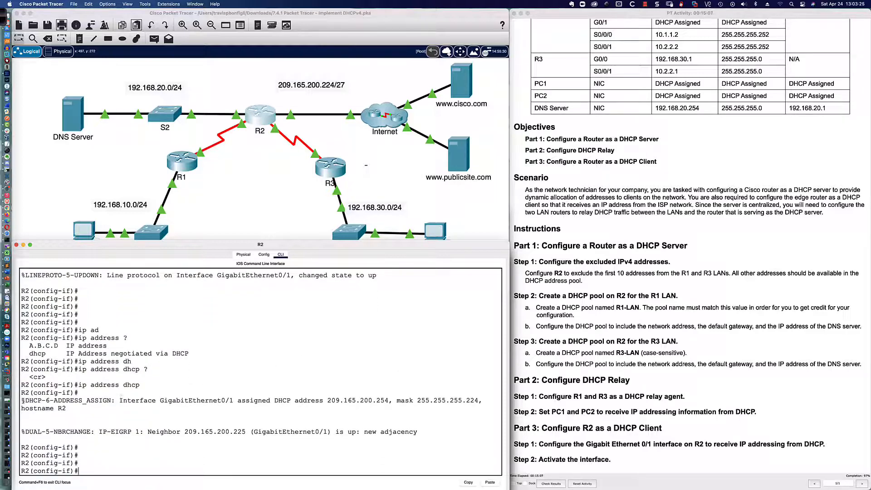
Examine the address and subnet mask that DHCP assigned to R2's GigabitEthernet0/1 and compare them with the Internet-side network
left_click_drag(22, 401, 226, 401)
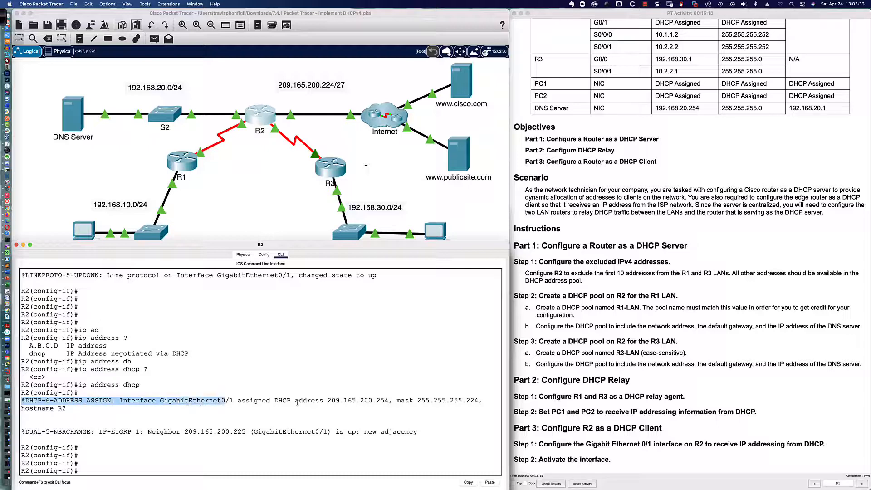
left_click_drag(327, 401, 479, 401)
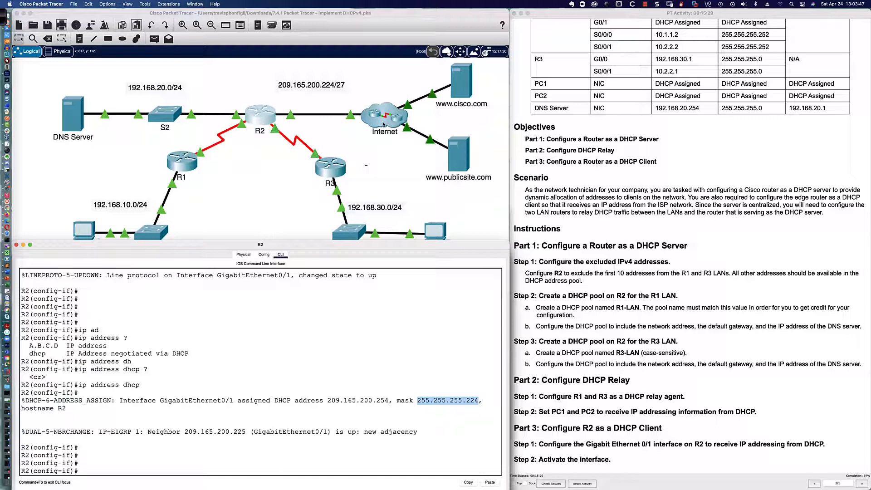
scroll(358, 205, "left", 1)
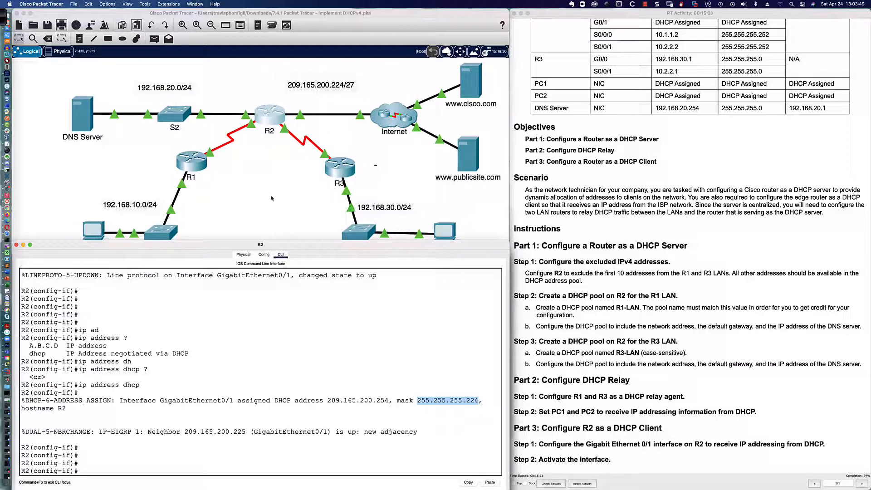
scroll(271, 198, "right", 2)
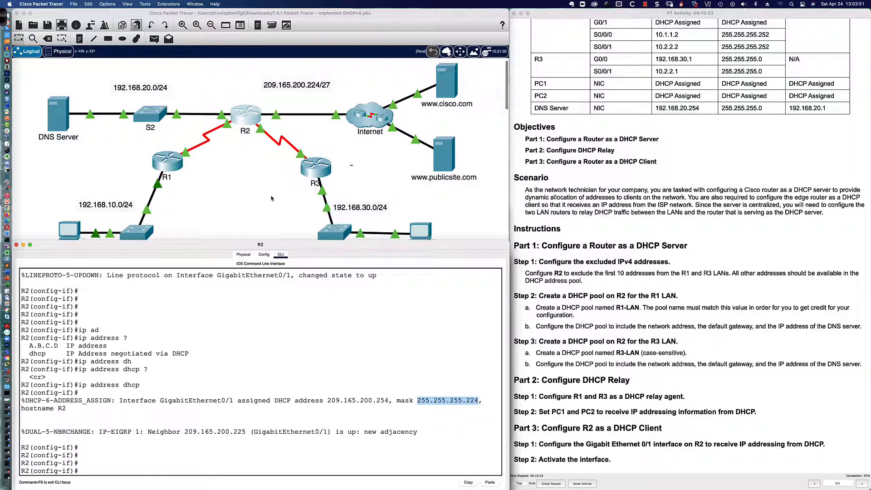
left_click(249, 461)
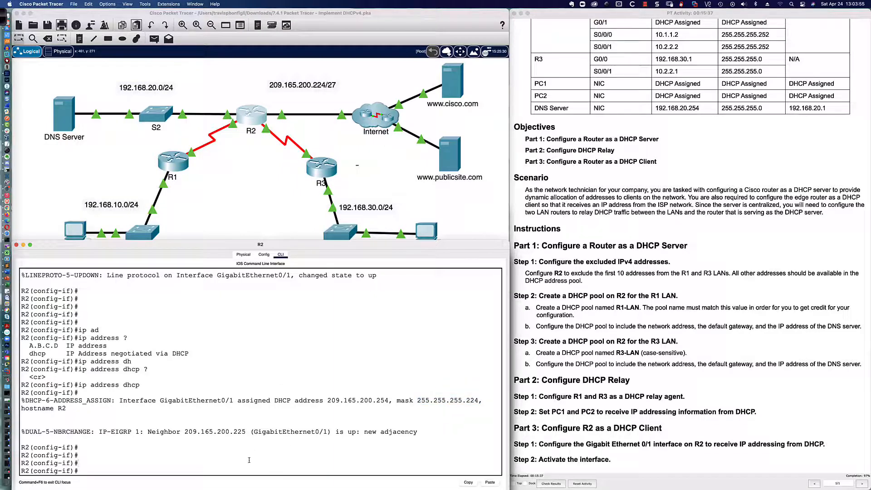
key("Return")
key("Return")
key("Return")
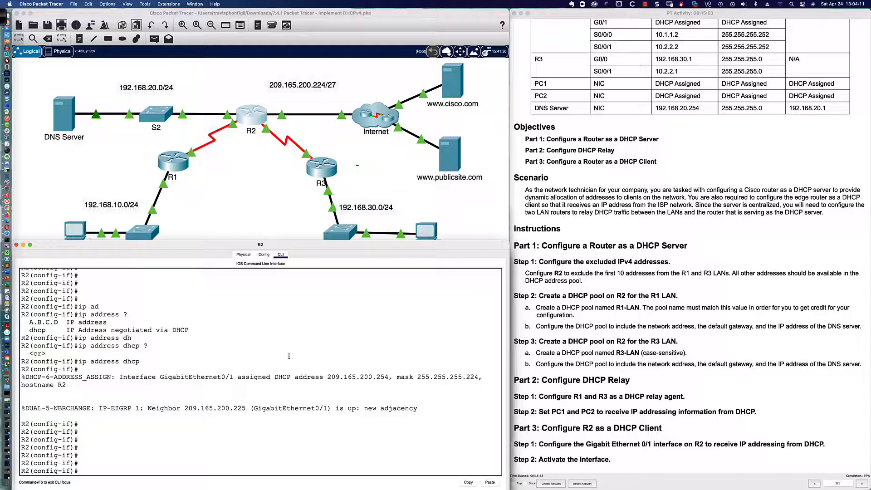
Exit configuration mode on R2 and save the running configuration with wri mem
type("end")
key("Return")
key("Return")
key("Return")
type("wri mem")
key("Return")
key("Return")
key("Return")
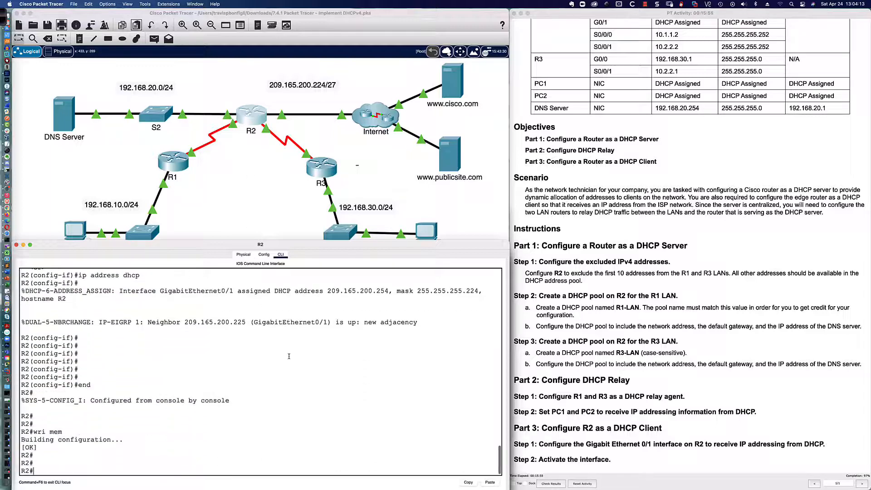
Show only the lines of R2's running configuration that include dhcp
key("Return")
key("Return")
type("sh run | inc")
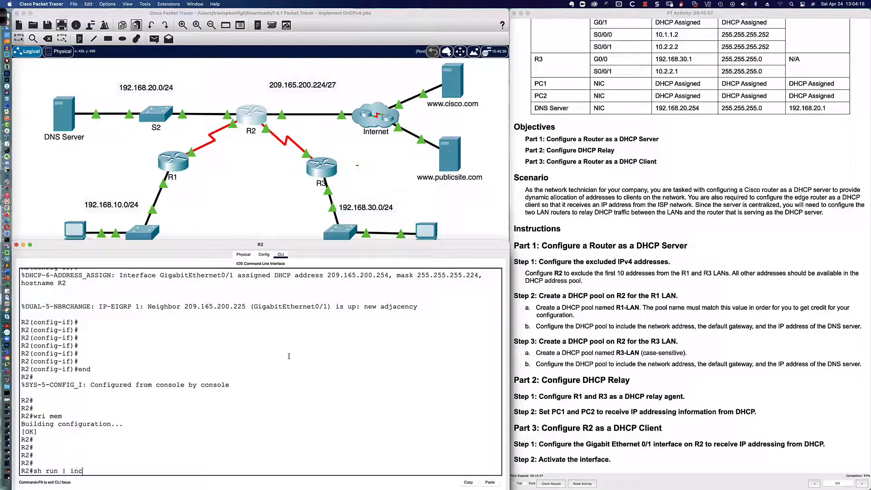
type(" dhcp")
key("Return")
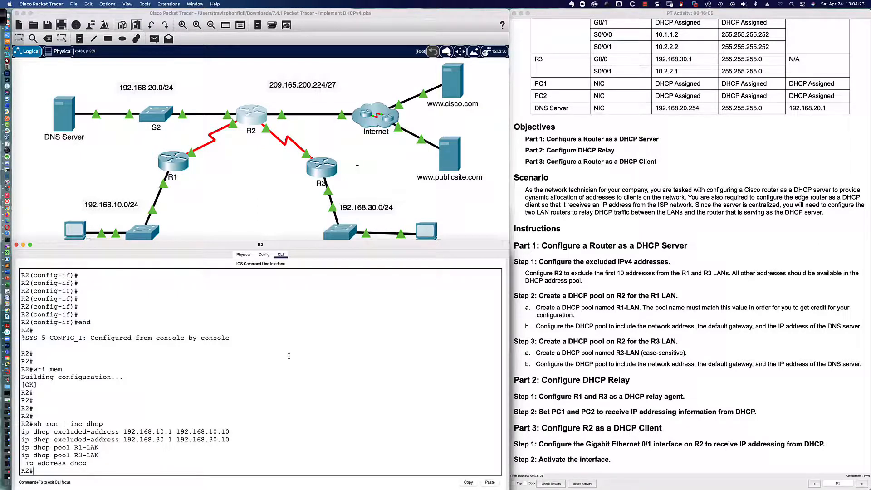
Show the dhcp sections of R2's running configuration to review both address pools
key("Return")
key("Return")
type("k")
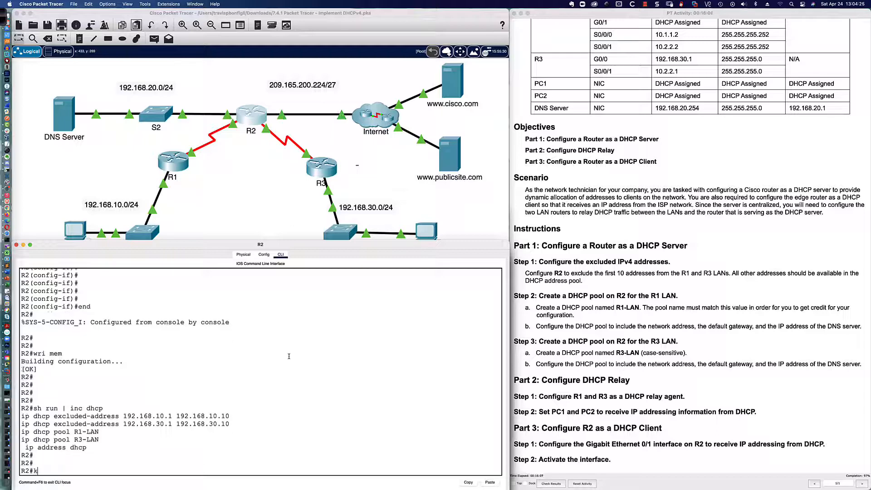
type("h run | sec dhcp")
key("Return")
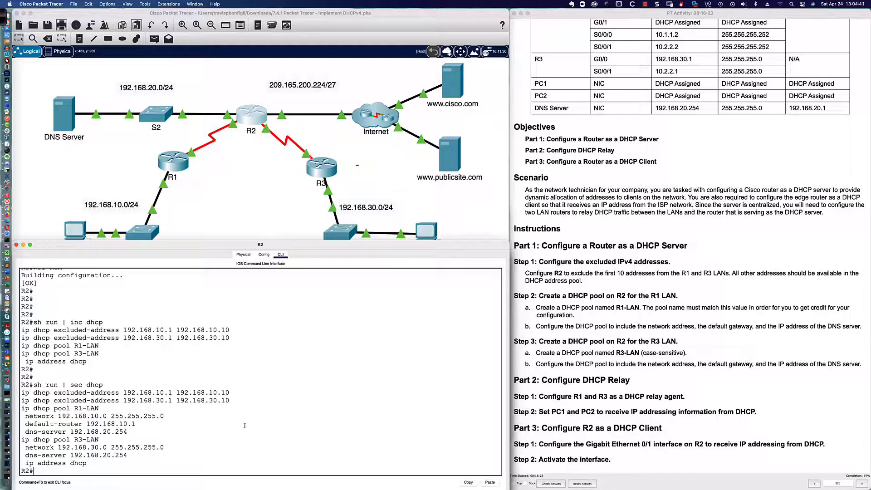
left_click(427, 235)
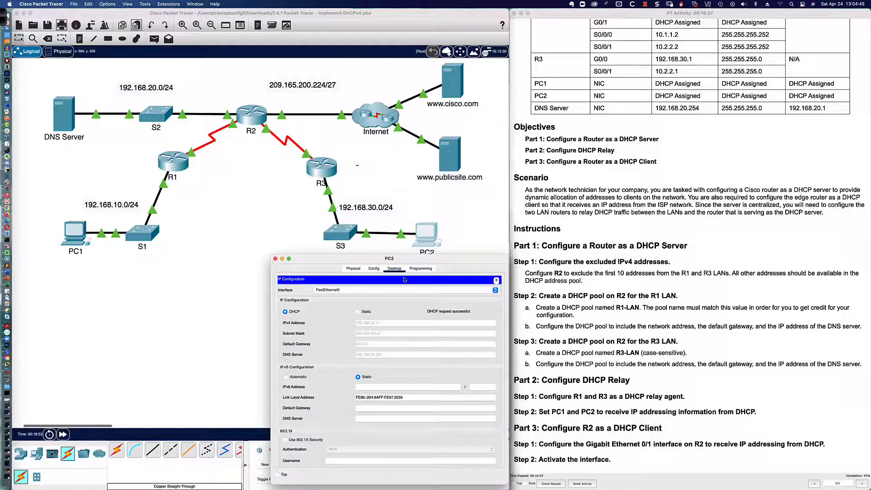
left_click(497, 280)
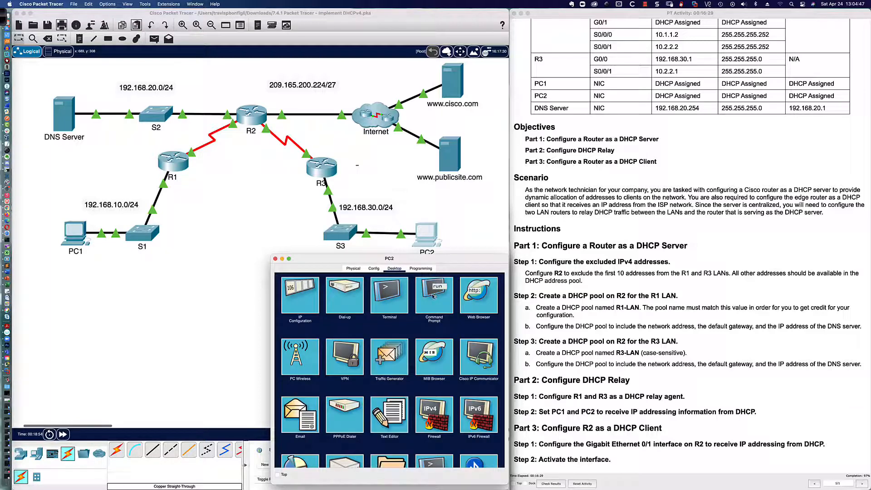
left_click(388, 297)
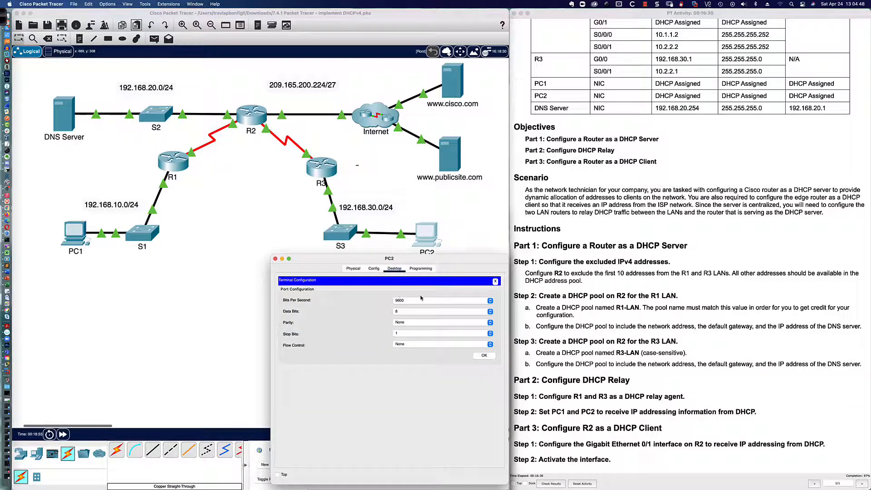
left_click(495, 281)
left_click(432, 299)
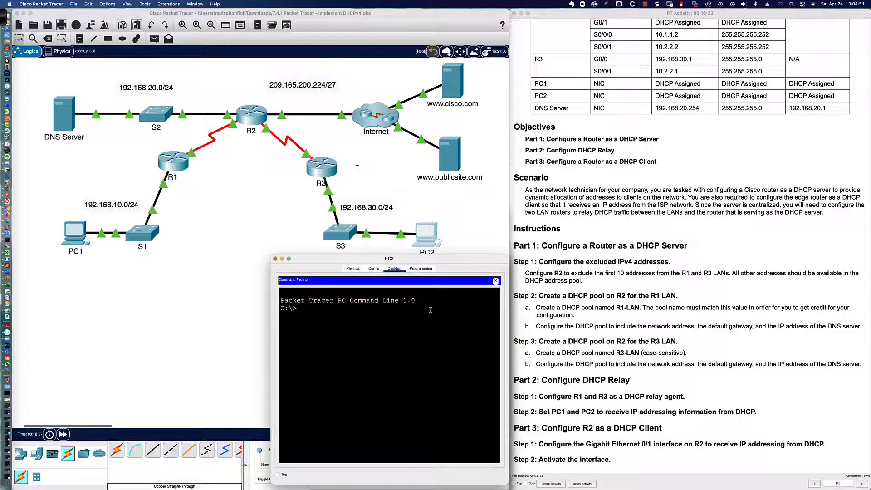
type("ping www.cisco.com")
key("Return")
key("Return")
Ping 192.168.10.11 from PC2, interrupt the ping, and check the gateway in PC2's IP configuration
type("ping")
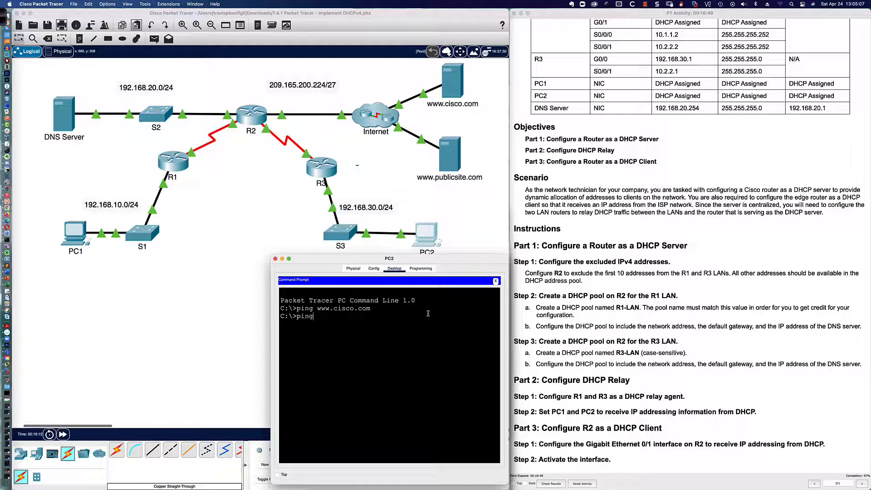
type(" 192.168.10.11")
key("Return")
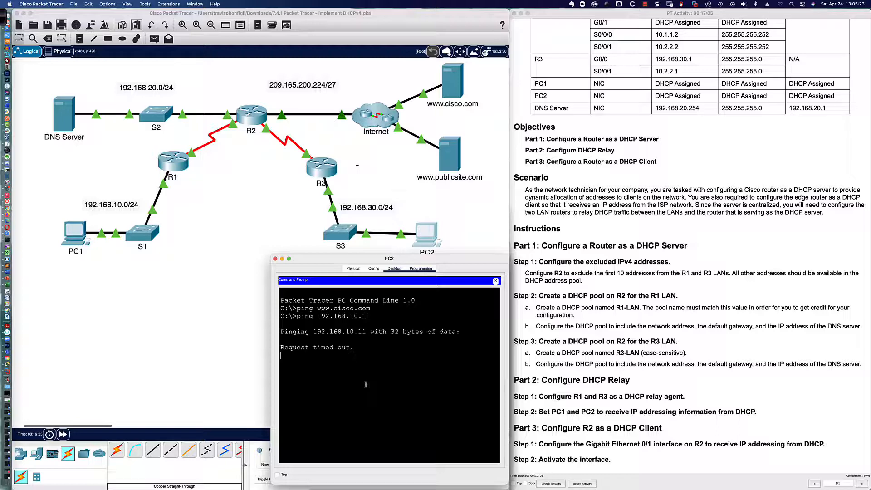
key("ctrl+c")
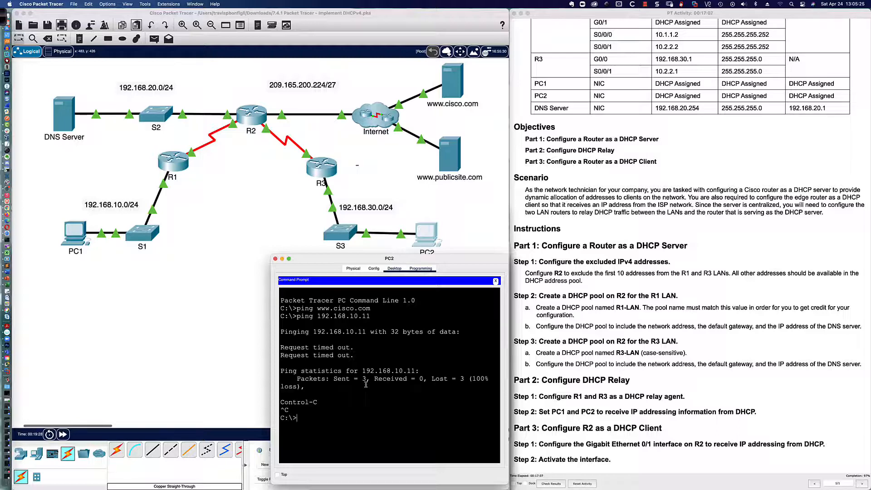
left_click(496, 281)
left_click(300, 296)
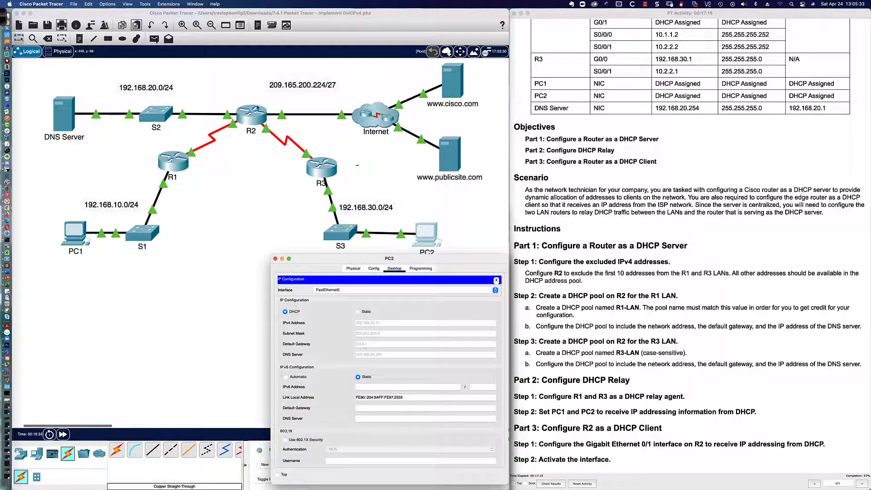
Return to R2's command line and enter configuration of the DHCP pool R3-LAN
left_click(249, 109)
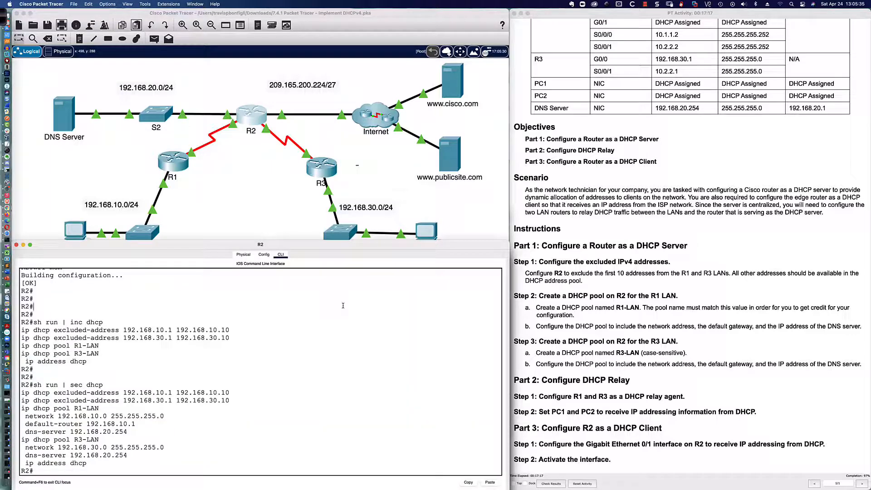
type("conf t")
key("Return")
type("ip dhcp pool 1")
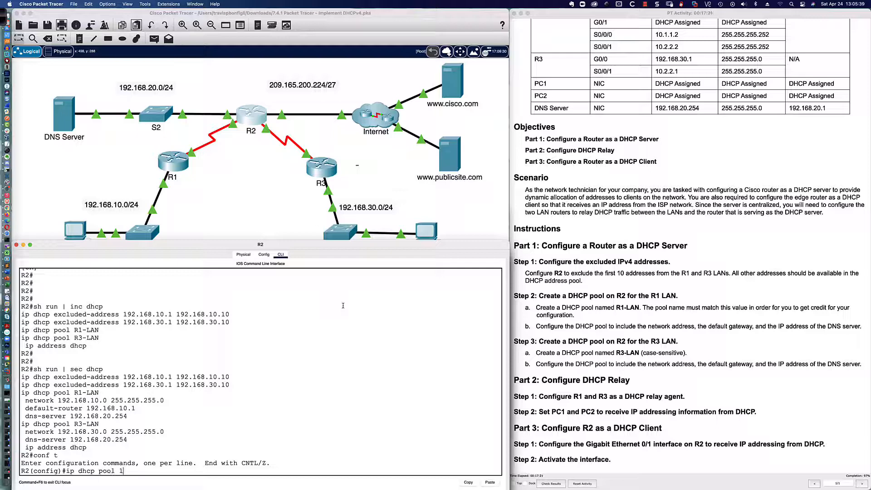
key("BackSpace")
type("R")
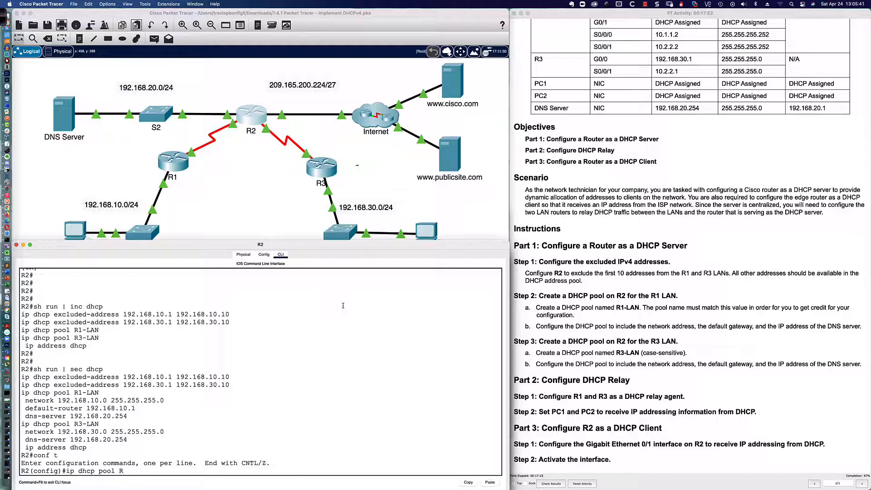
type("3-LA")
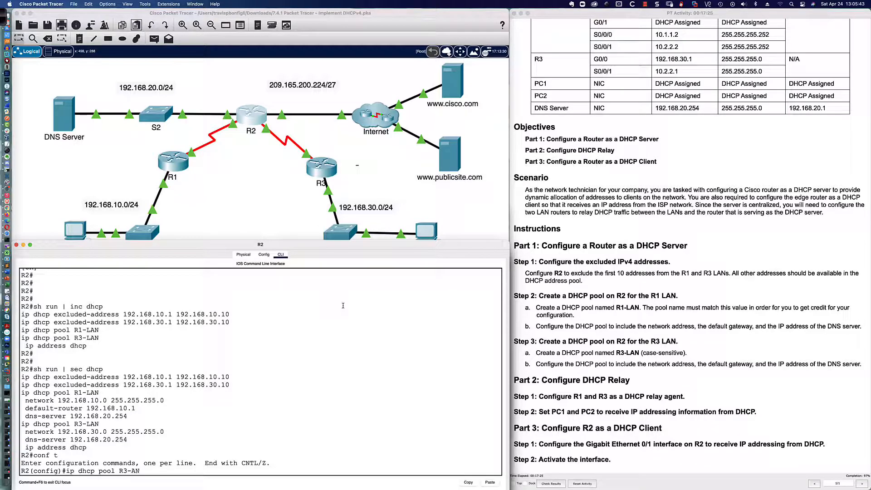
type("N")
key("Return")
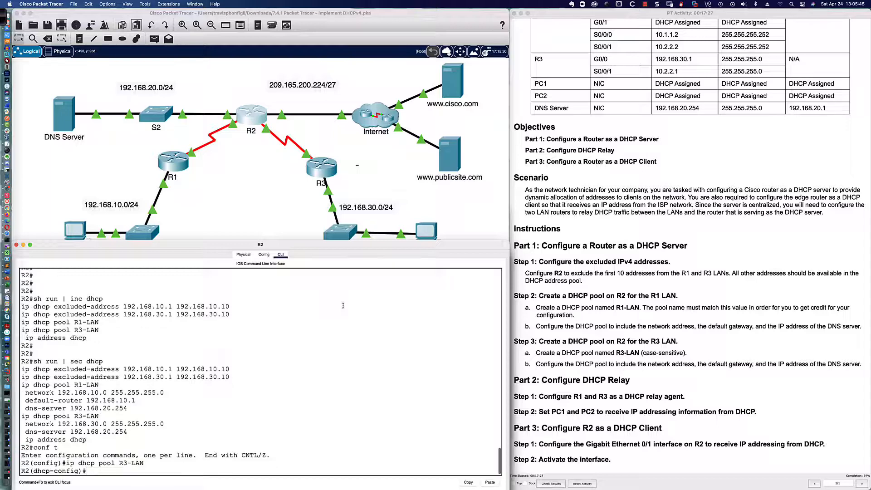
Set the default router of the R3-LAN pool to 192.168.30.1
type("ip")
key("BackSpace")
key("BackSpace")
type("def")
key("Tab")
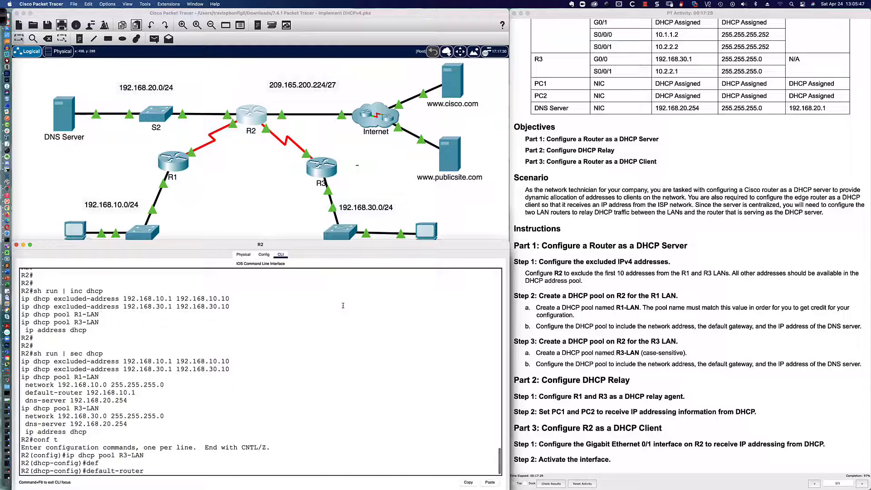
type("192.168.30.1")
key("Return")
Leave the R3-LAN pool configuration and save R2's updated configuration to memory
type("e")
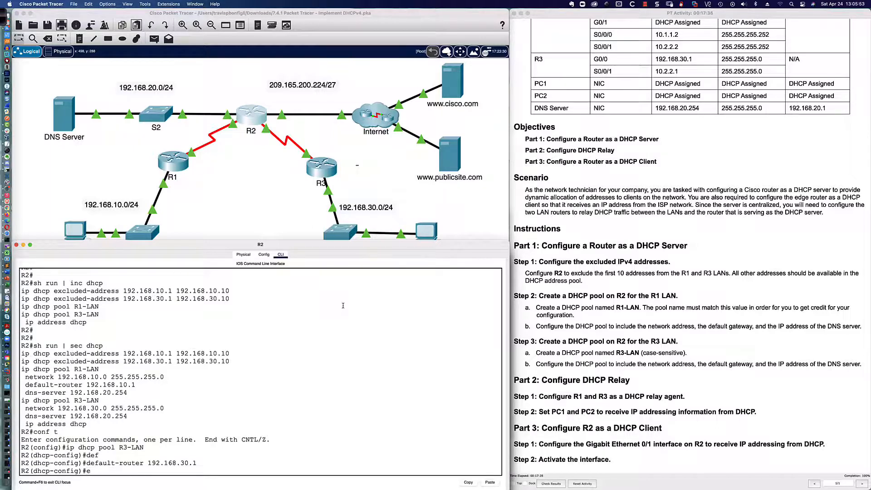
type("nd")
key("Return")
type("wri mem")
key("Return")
key("Return")
key("Return")
key("Return")
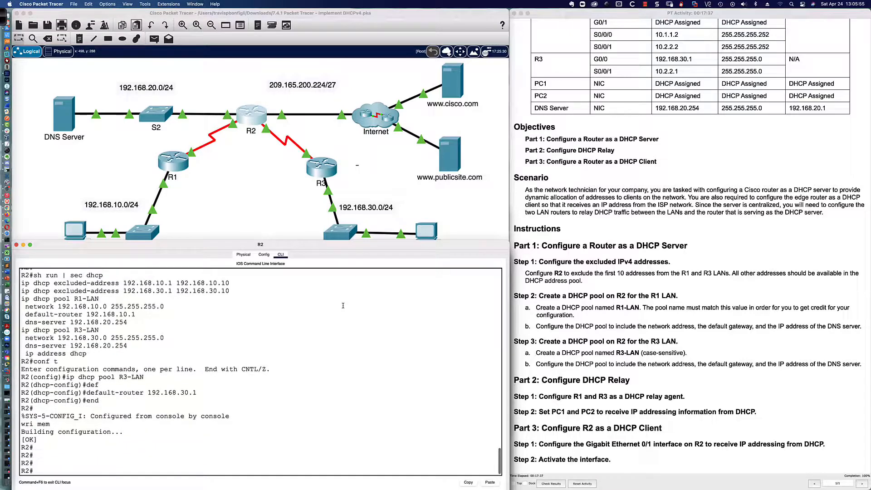
Renew PC2's addressing by switching its IPv4 configuration to Static and back to DHCP
left_click(427, 231)
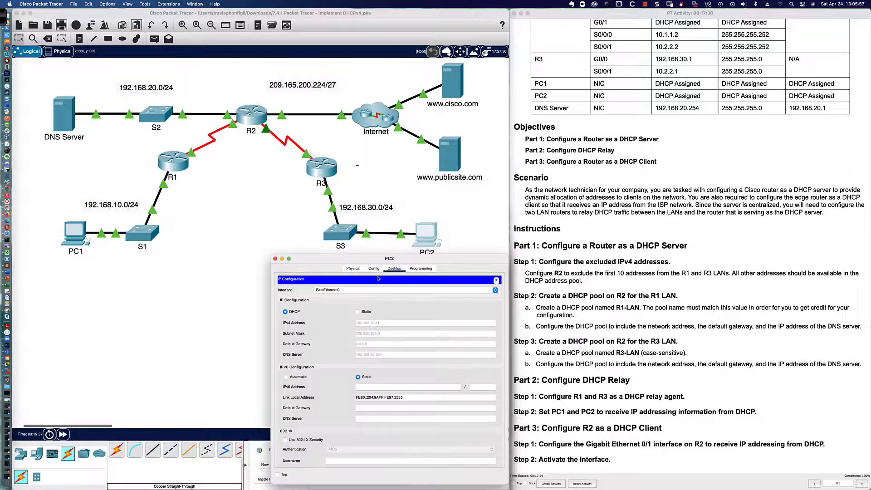
left_click(357, 312)
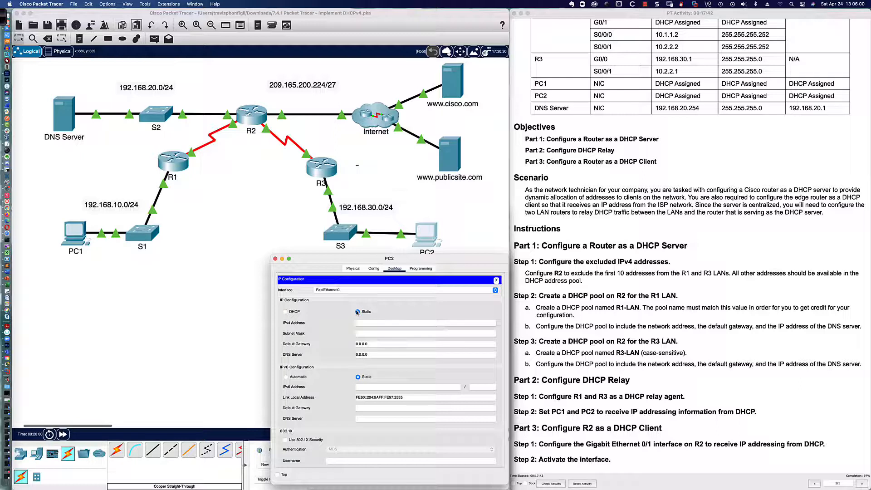
left_click(285, 312)
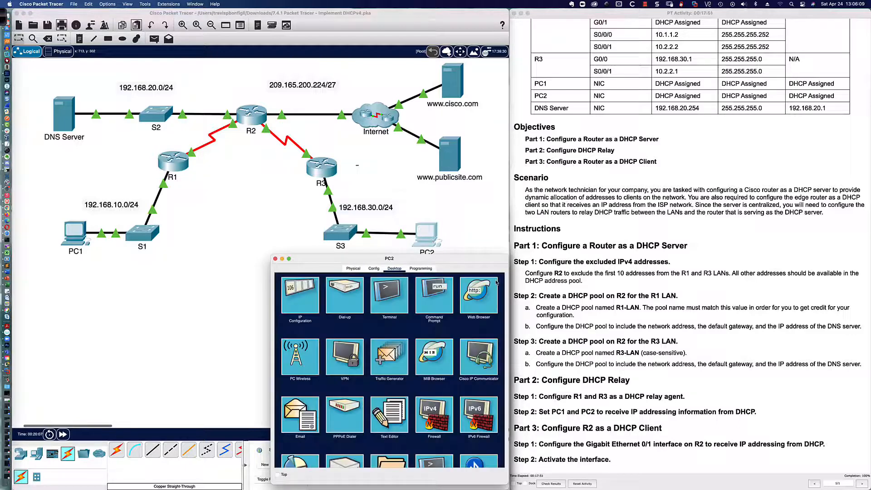
left_click(497, 281)
left_click(472, 294)
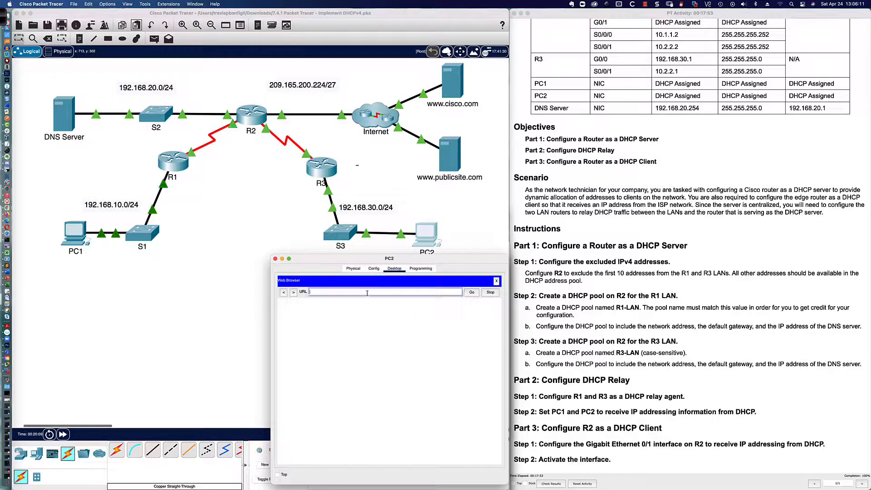
type("www.cisco.com")
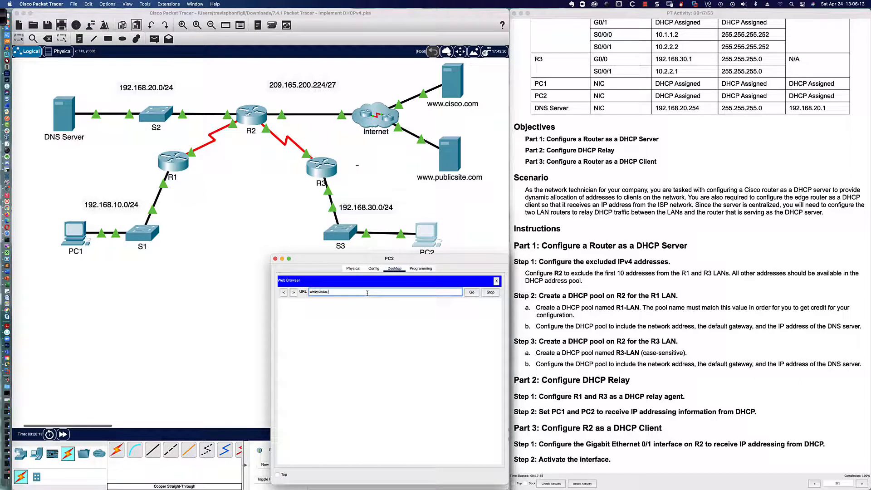
key("Return")
left_click(474, 294)
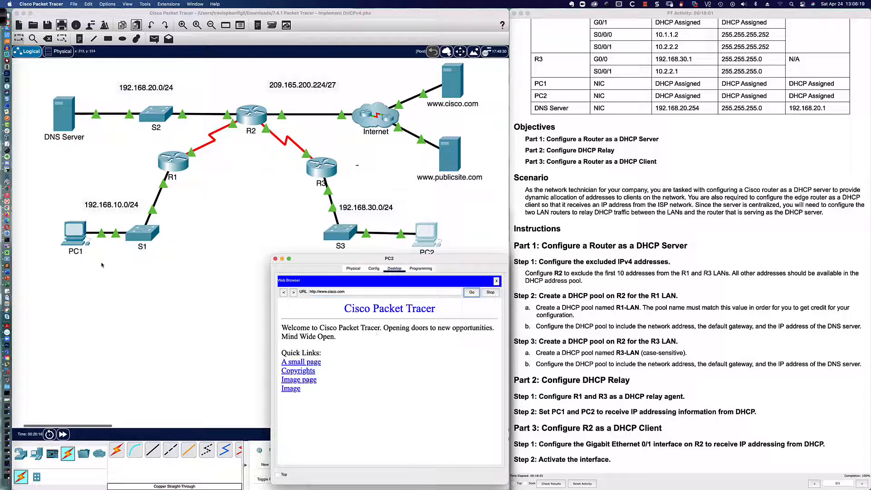
left_click(75, 232)
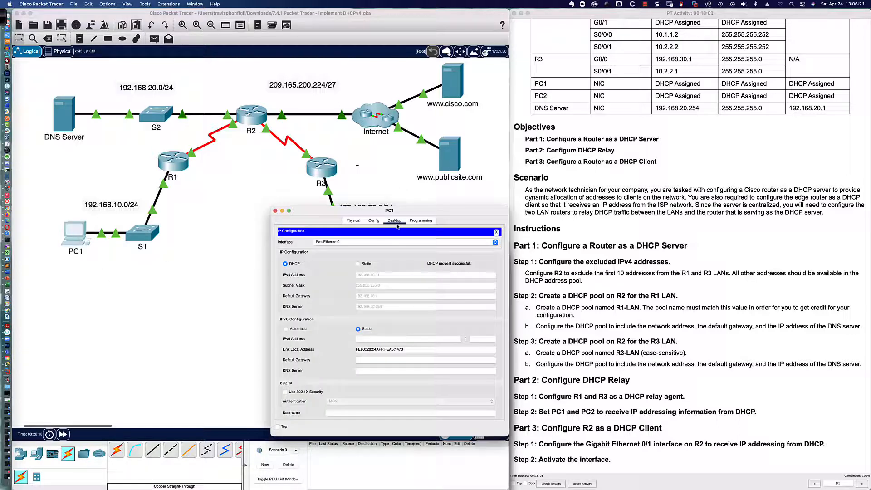
left_click(496, 232)
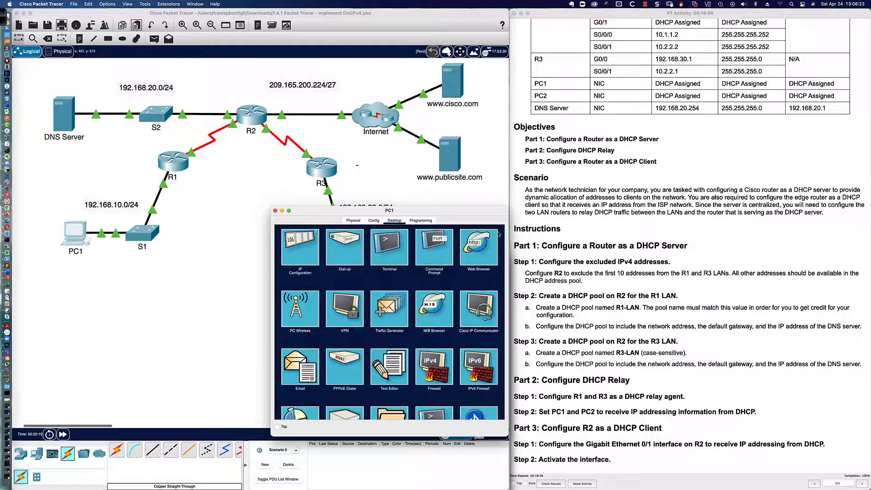
left_click(472, 244)
left_click(354, 245)
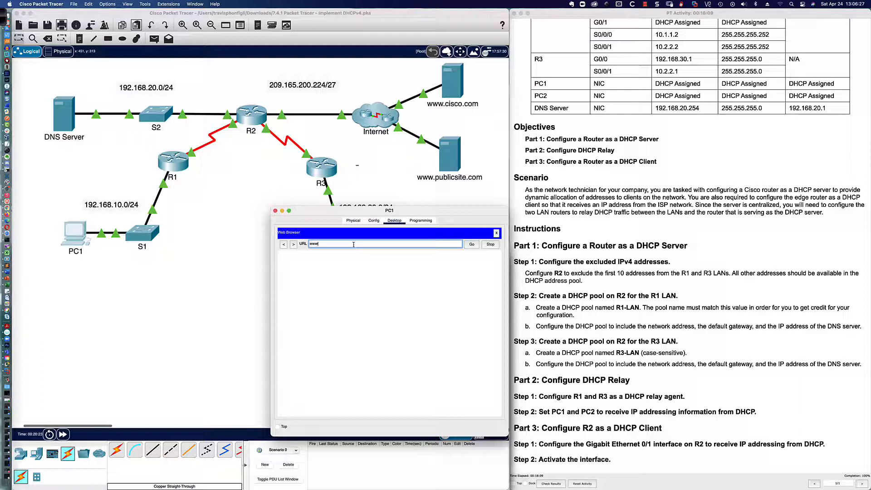
type("www.publicsite.com")
key("Return")
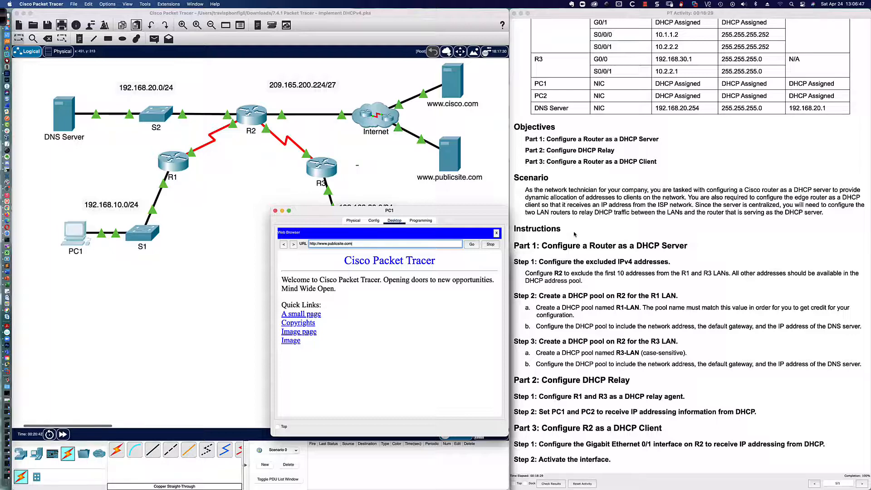
key("super+Tab")
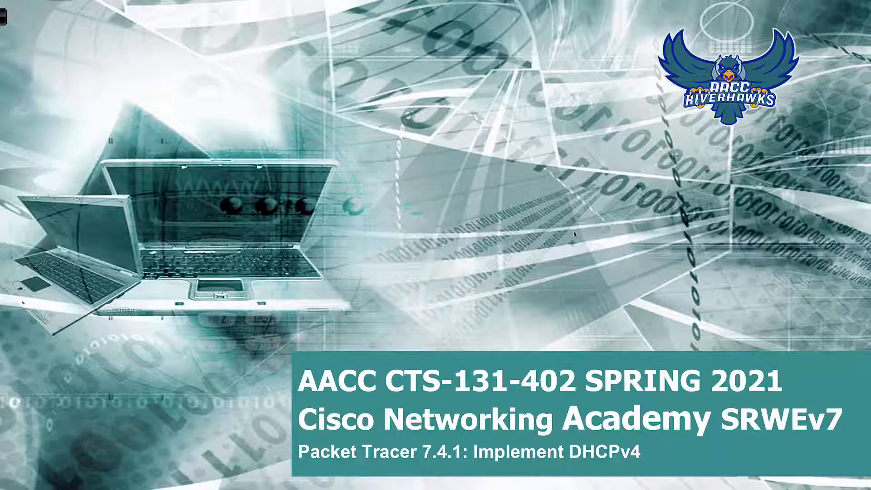